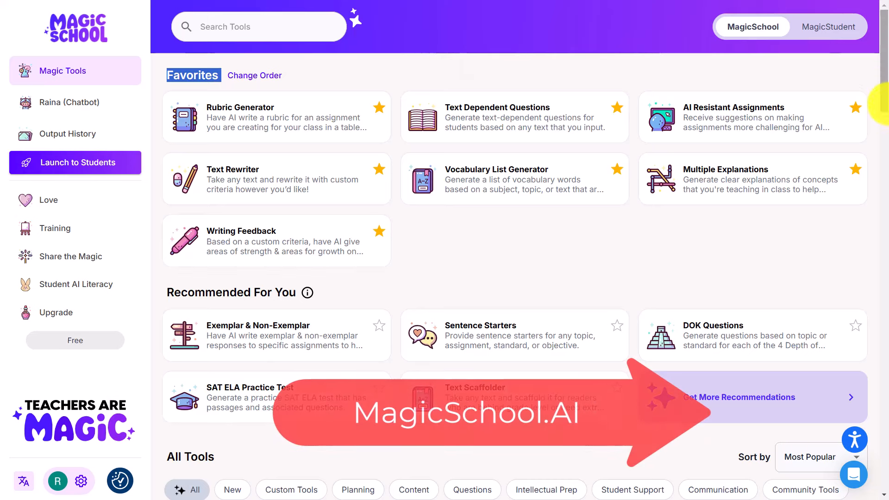
Open the Text Rewriter from the list of all tools and paste the copied biography as the original text.
{"action": "left_click_drag", "start_coordinate": [887, 60], "coordinate": [886, 88]}
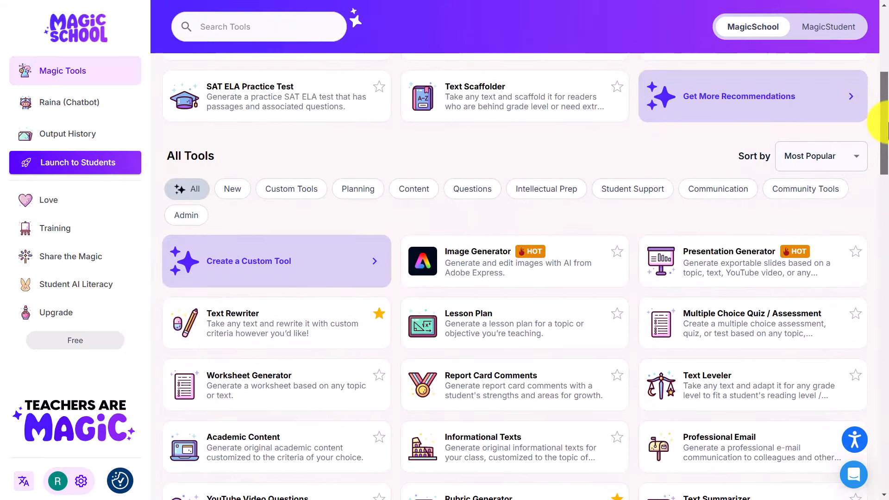
{"action": "left_click_drag", "start_coordinate": [887, 125], "coordinate": [819, 63]}
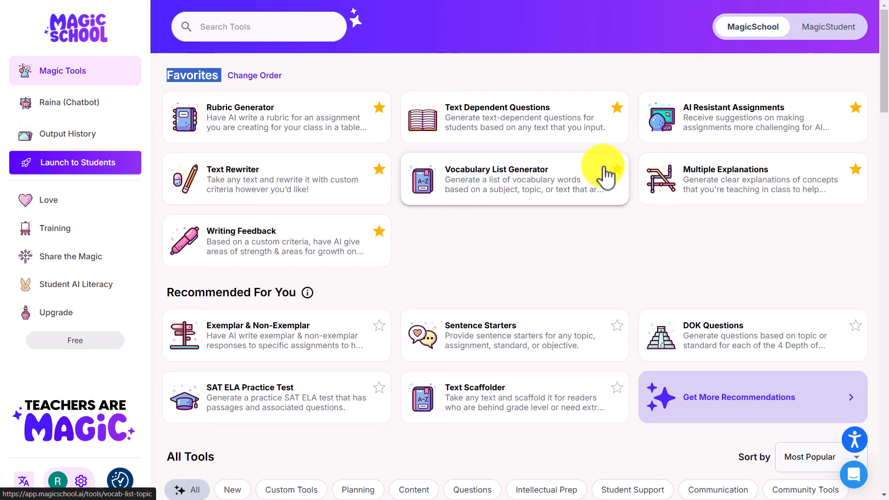
{"action": "left_click_drag", "start_coordinate": [885, 93], "coordinate": [882, 194]}
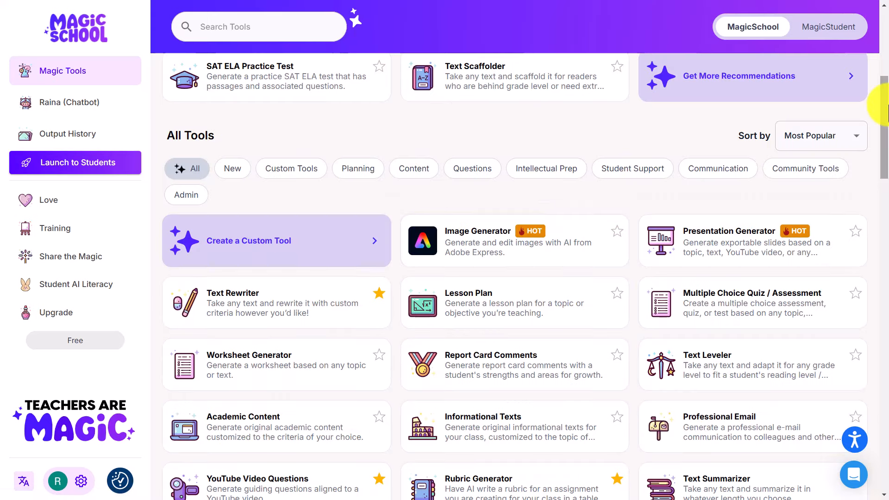
{"action": "left_click_drag", "start_coordinate": [887, 111], "coordinate": [885, 140]}
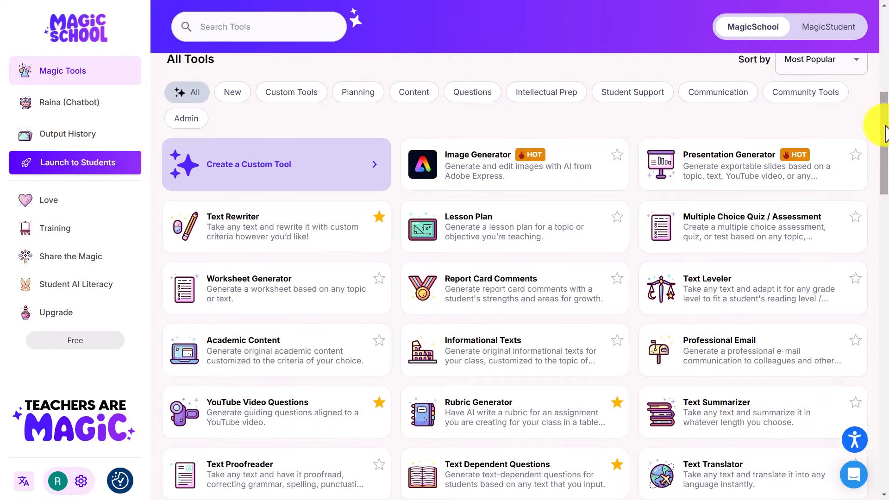
{"action": "left_click", "coordinate": [245, 232]}
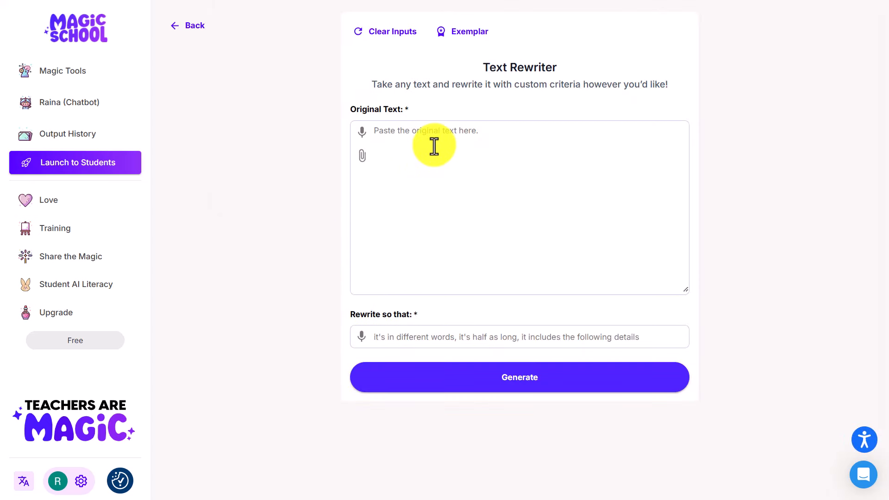
{"action": "left_click", "coordinate": [419, 140]}
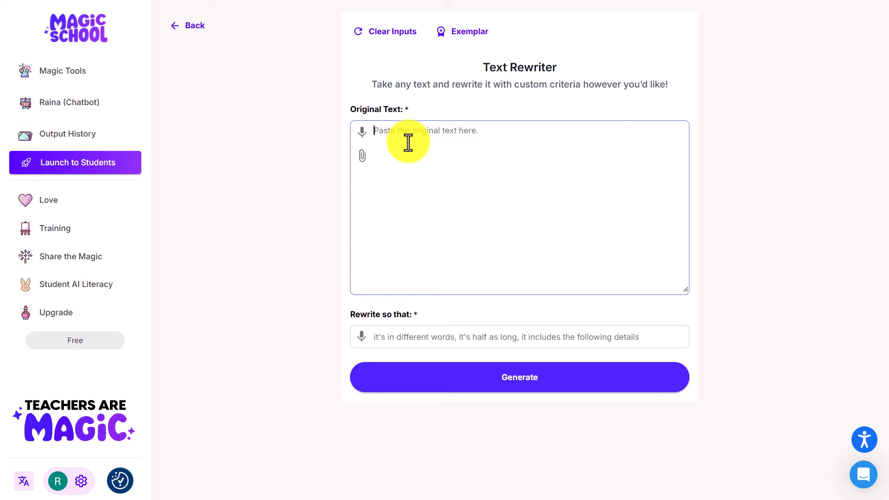
{"action": "key", "text": "ctrl+v"}
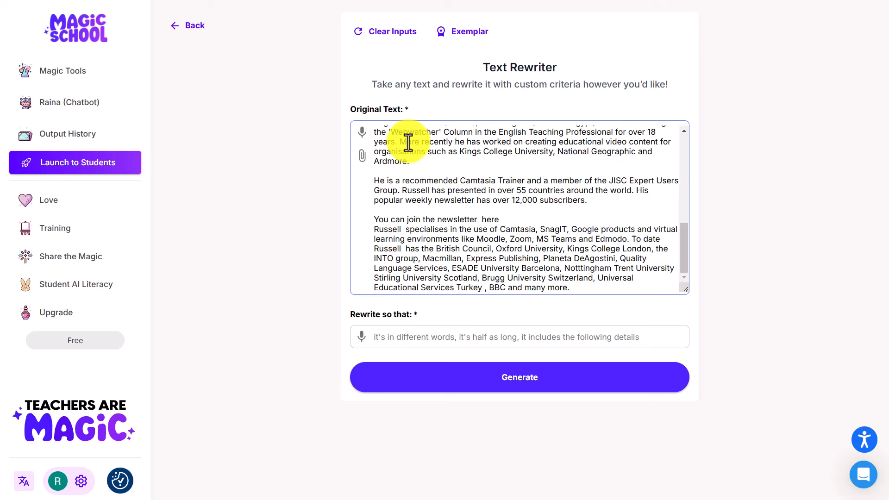
Generate a rewrite with the instruction "I want this to be more formal and academic sounding. Can you include a wider range of vocabulary".
{"action": "left_click", "coordinate": [399, 338]}
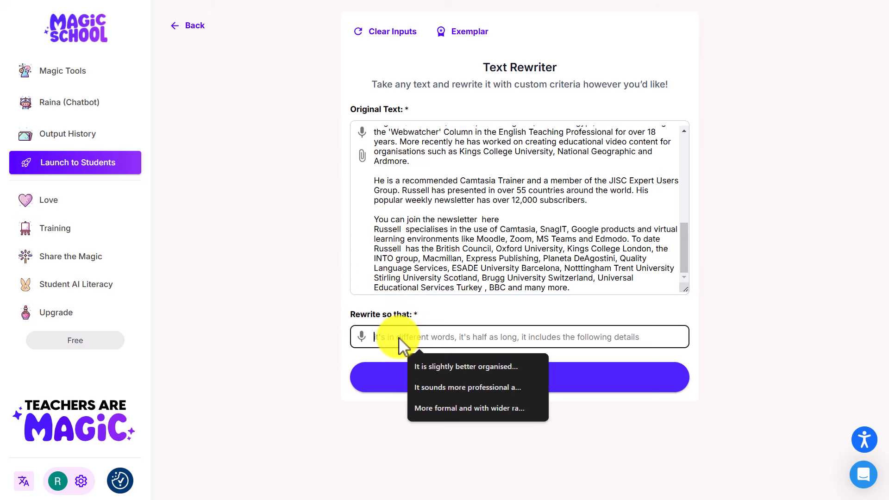
{"action": "type", "text": "I want this "}
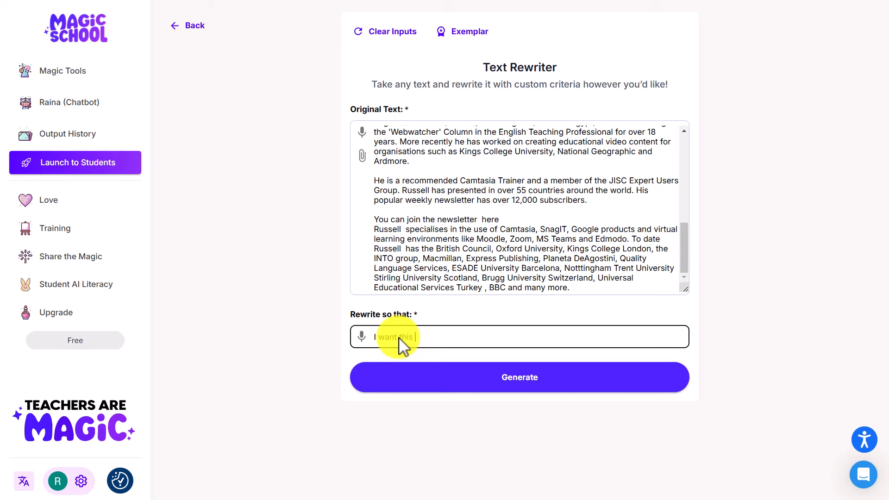
{"action": "type", "text": "to be more formal and academic sounding"}
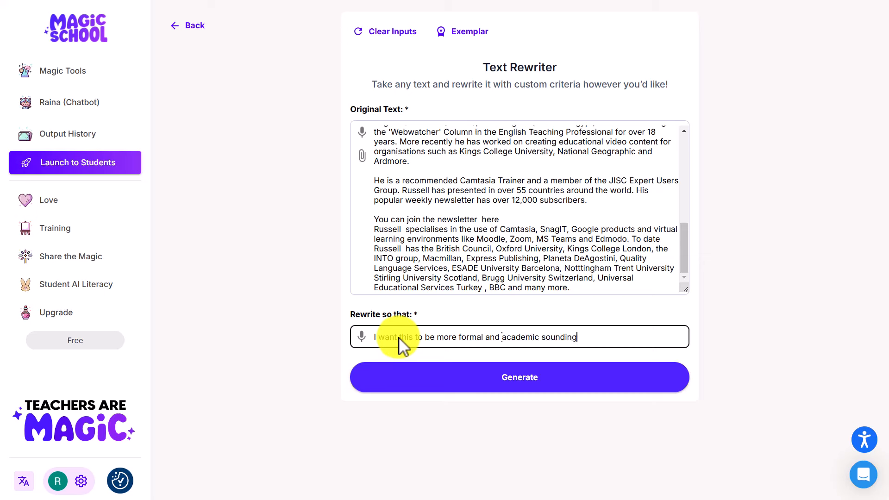
{"action": "type", "text": ". Can you include a wider range of"}
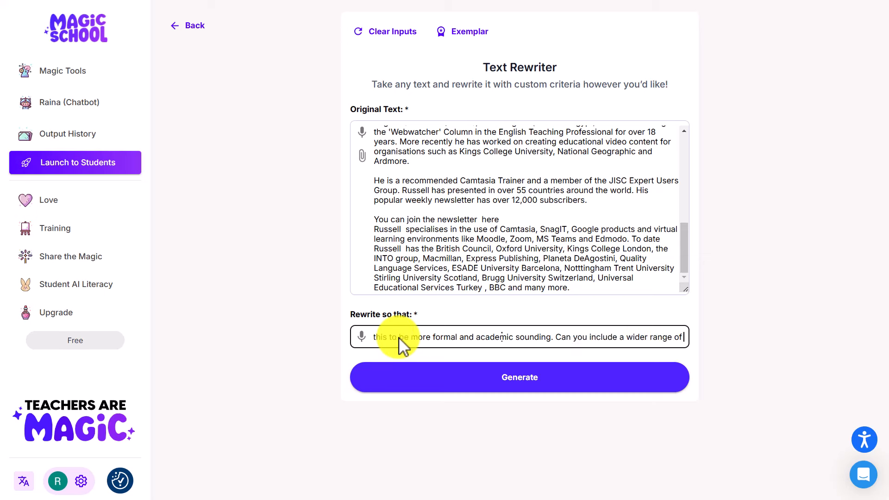
{"action": "type", "text": " vocabulary"}
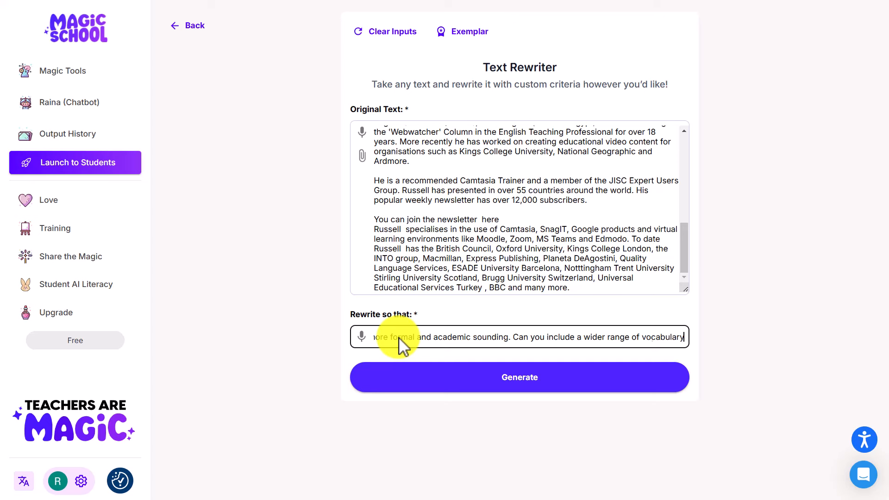
{"action": "left_click", "coordinate": [498, 388]}
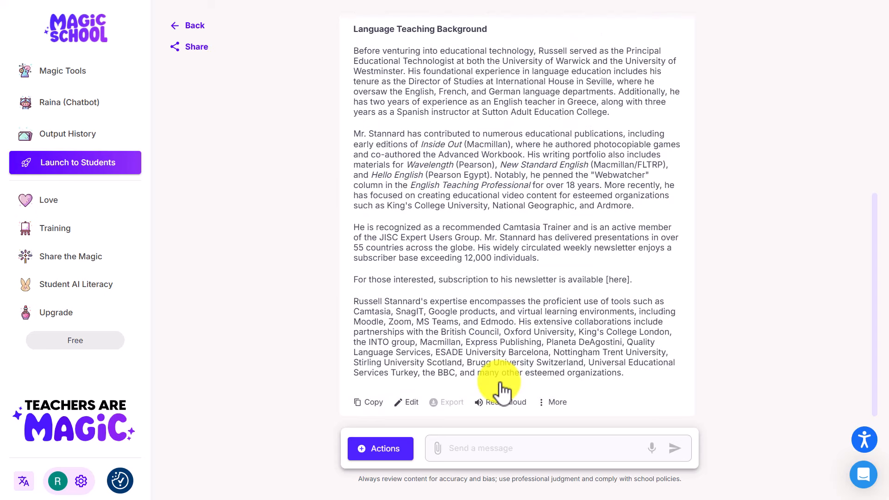
{"action": "left_click", "coordinate": [187, 29]}
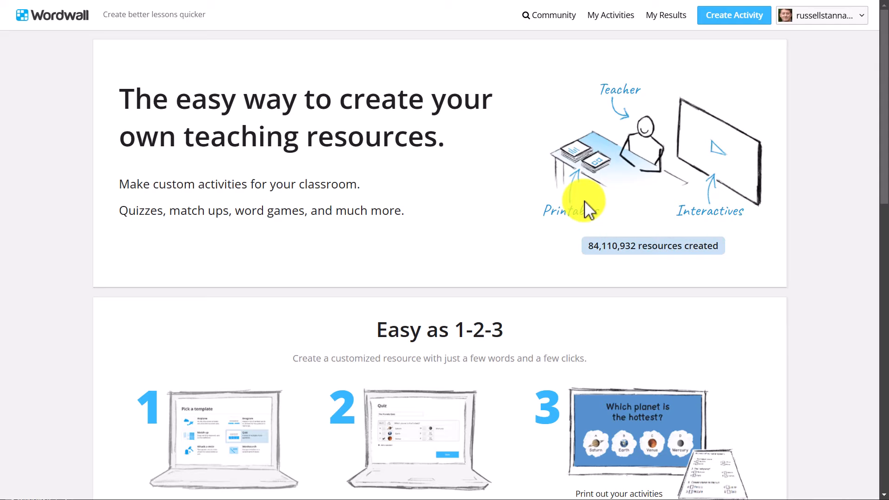
Create a new Wordwall activity using the Labelled diagram template.
{"action": "left_click", "coordinate": [735, 21]}
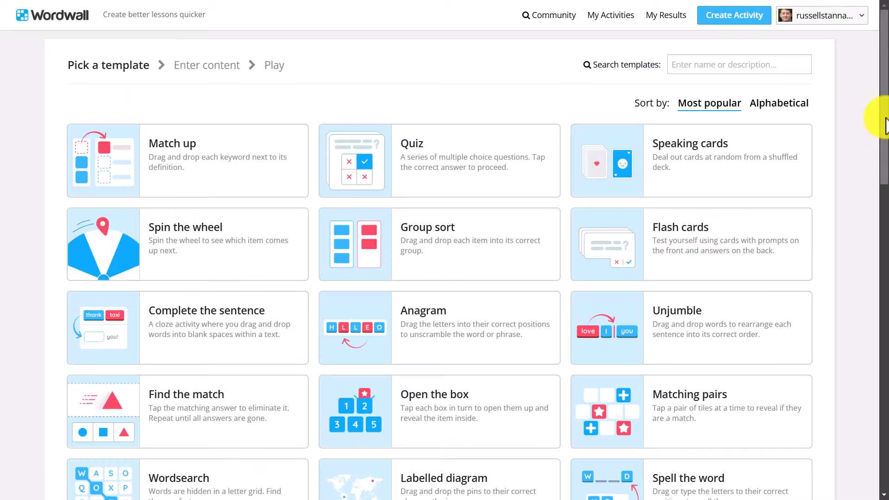
{"action": "left_click_drag", "start_coordinate": [884, 120], "coordinate": [886, 90]}
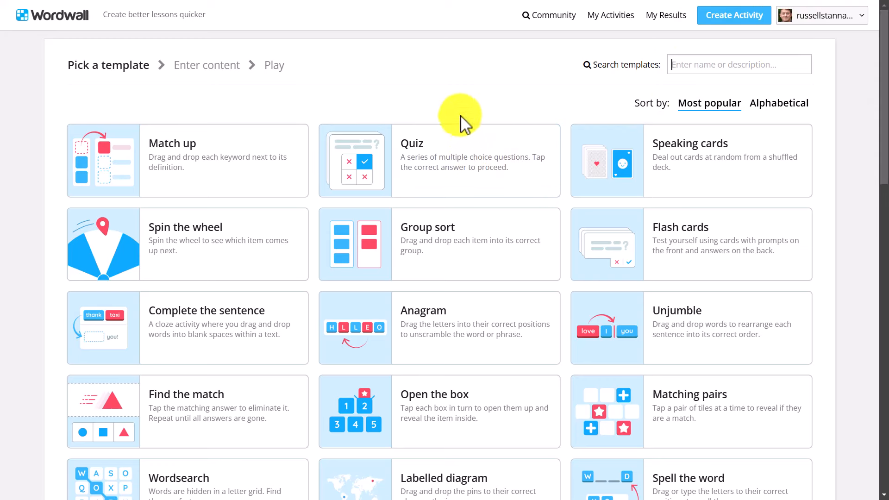
{"action": "left_click_drag", "start_coordinate": [882, 162], "coordinate": [882, 225]}
{"action": "left_click", "coordinate": [435, 309]}
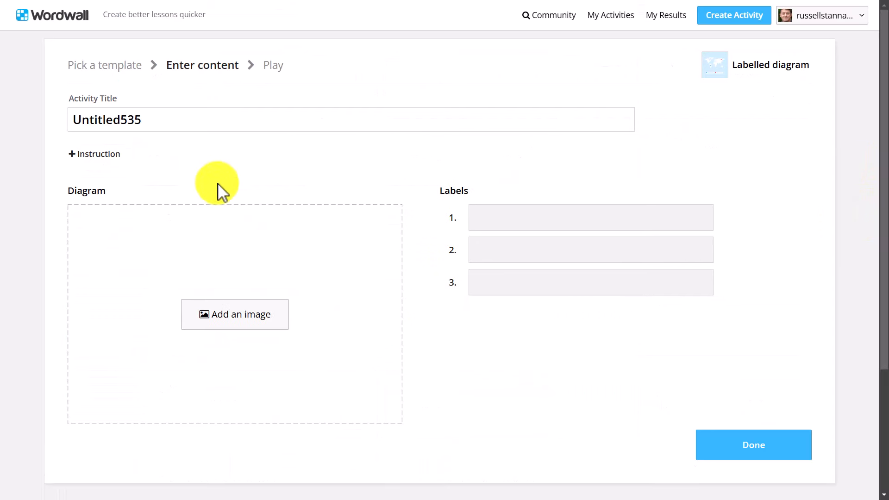
Search for "Computer" images and add the 1500 × 1133 picture of a monitor, tower, keyboard and mouse as the diagram.
{"action": "left_click", "coordinate": [209, 316]}
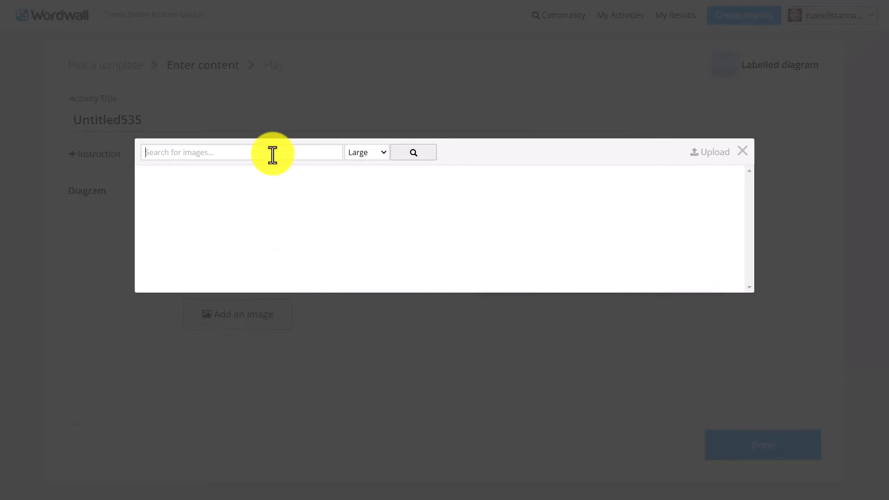
{"action": "type", "text": "Computer"}
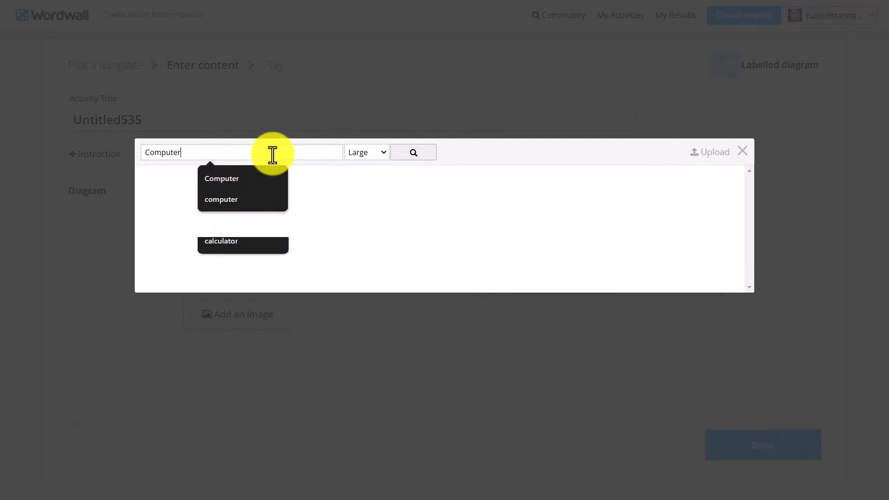
{"action": "key", "text": "Return"}
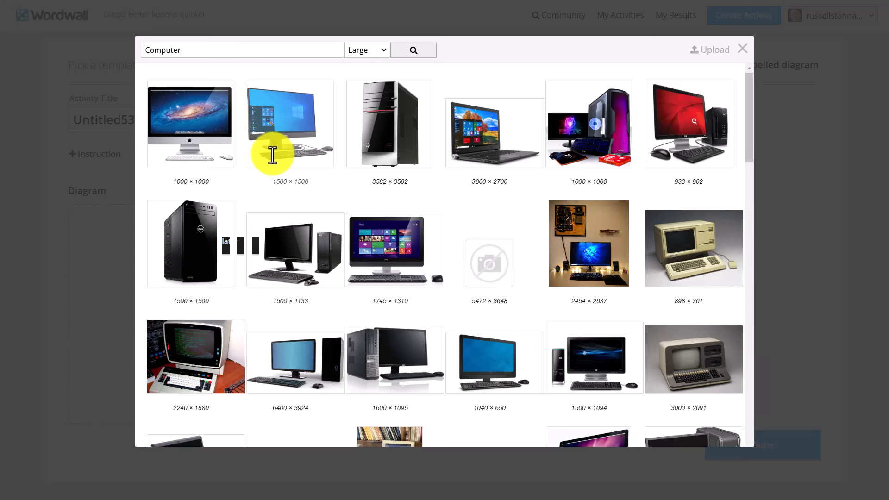
{"action": "left_click", "coordinate": [286, 265]}
Name the three existing diagram labels Keyboard, Mouse and Cable, in that order.
{"action": "scroll", "coordinate": [287, 271], "scroll_direction": "down", "scroll_amount": 2}
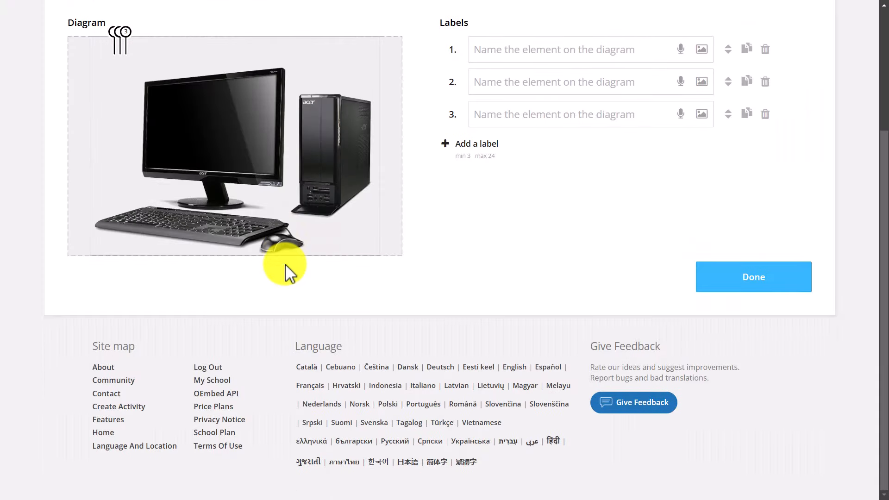
{"action": "scroll", "coordinate": [873, 201], "scroll_direction": "up", "scroll_amount": 2}
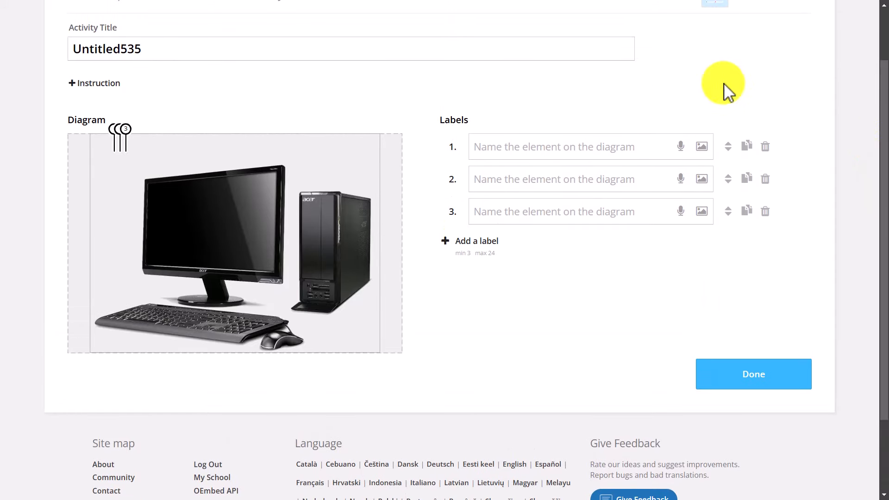
{"action": "left_click", "coordinate": [494, 138]}
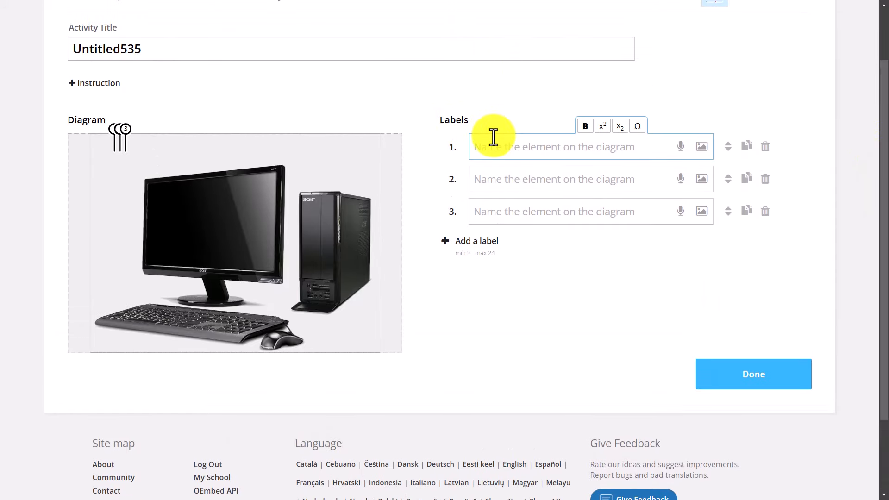
{"action": "type", "text": "Keyboard"}
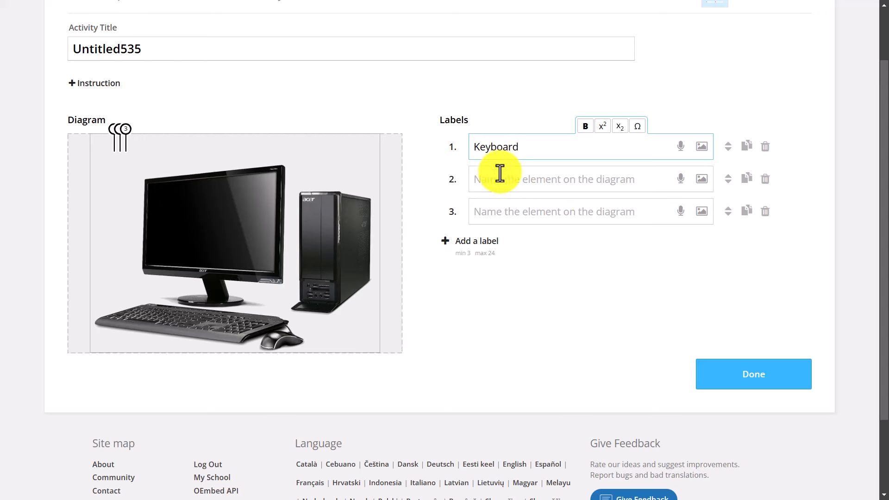
{"action": "left_click", "coordinate": [493, 184]}
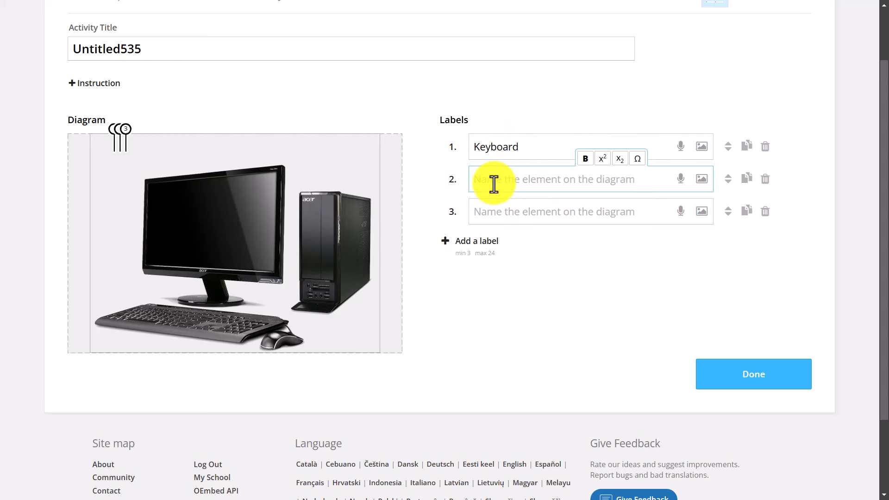
{"action": "type", "text": "Mouse"}
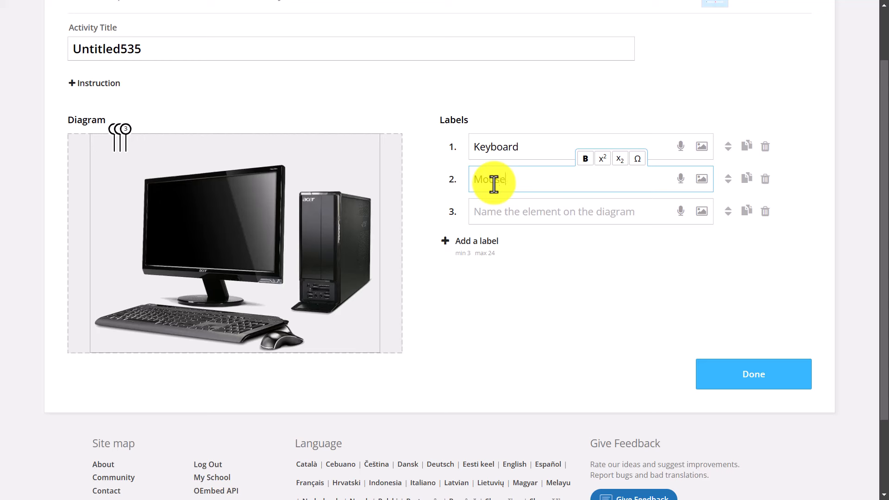
{"action": "left_click", "coordinate": [485, 213]}
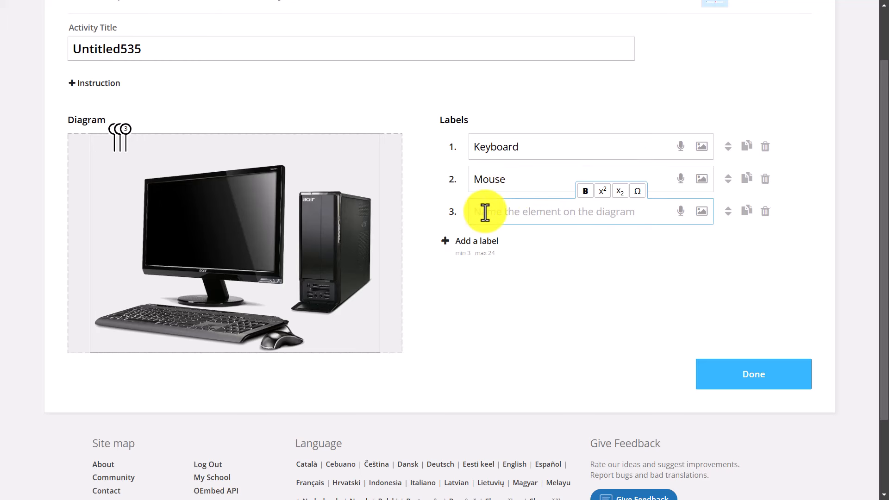
{"action": "type", "text": "Cable"}
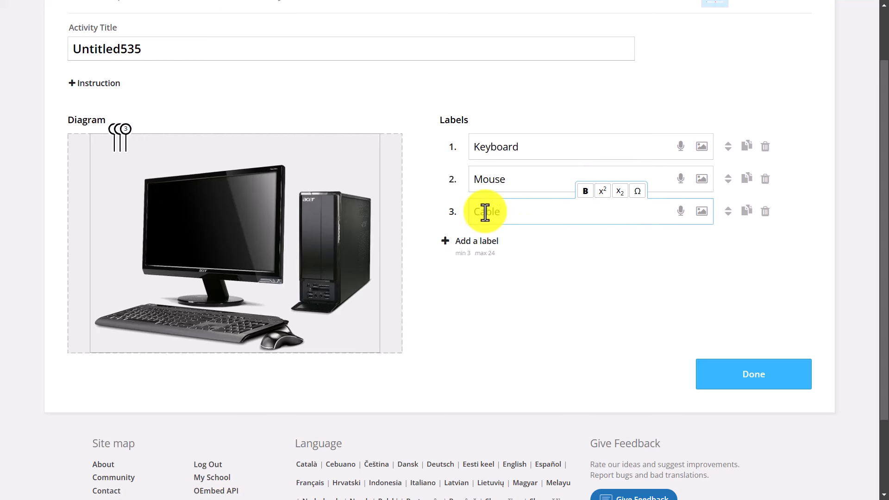
Add three more diagram labels named Stand, Computer and Screen.
{"action": "left_click", "coordinate": [481, 241]}
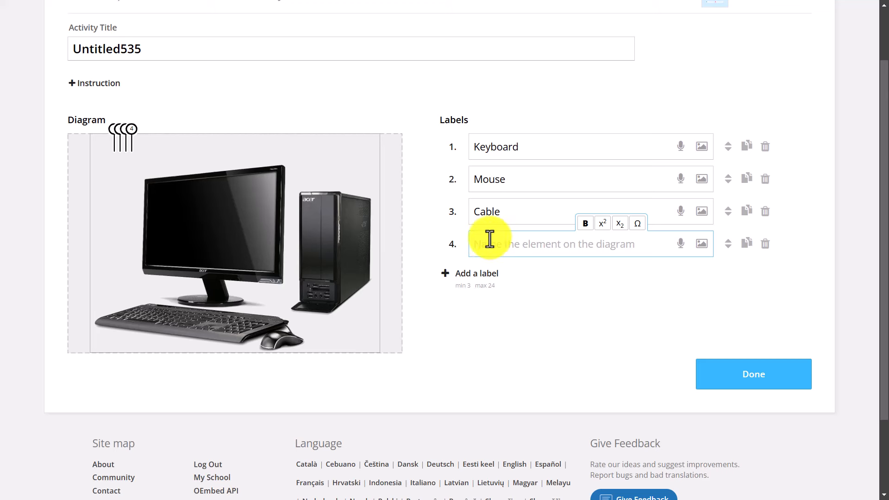
{"action": "type", "text": "Stand"}
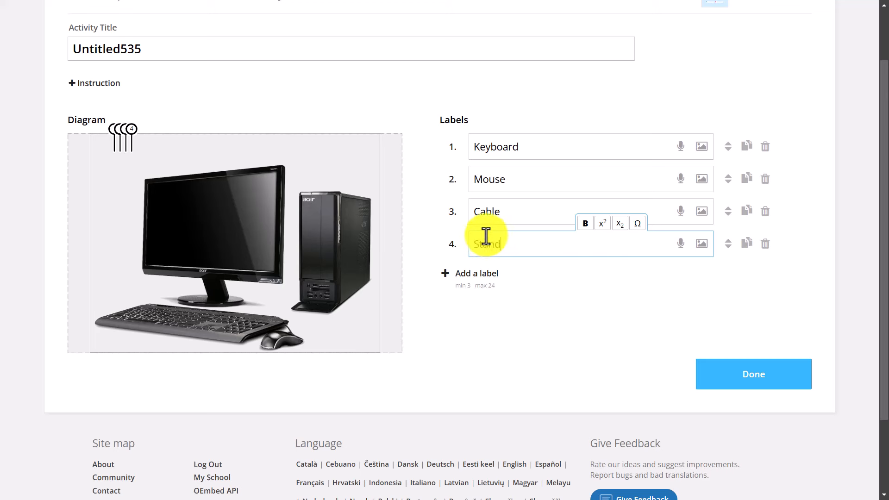
{"action": "left_click", "coordinate": [479, 277]}
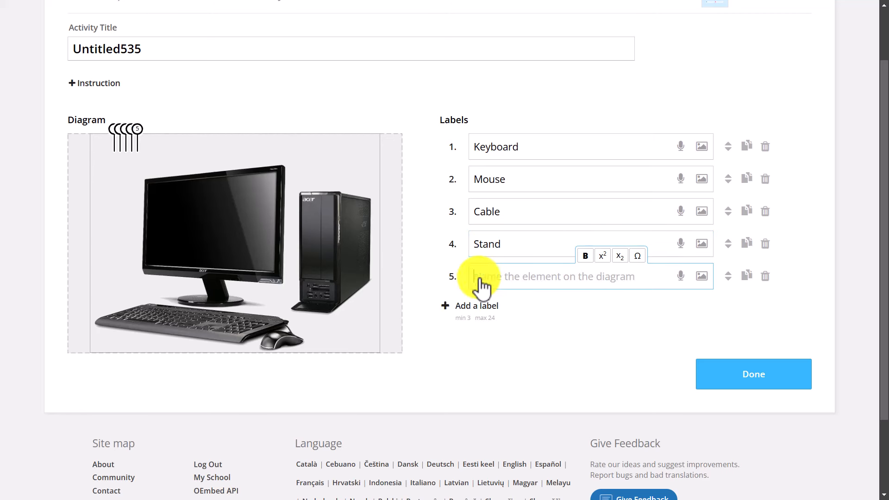
{"action": "type", "text": "Com"}
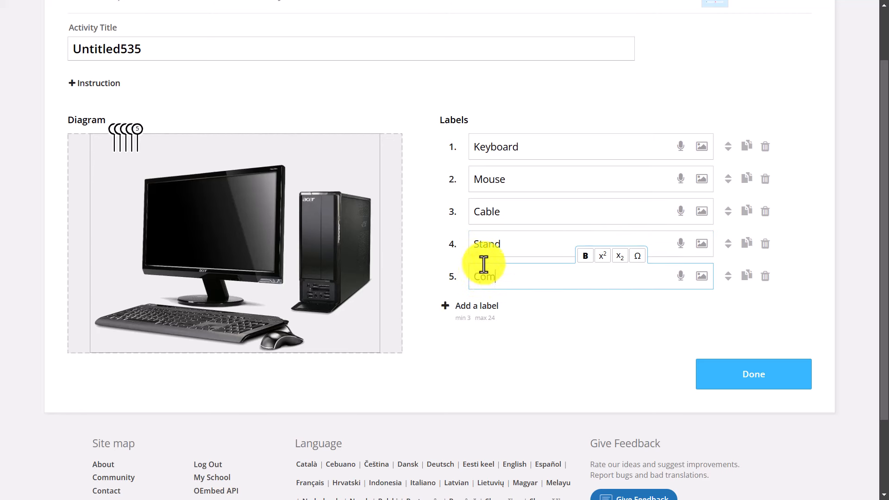
{"action": "type", "text": "puter"}
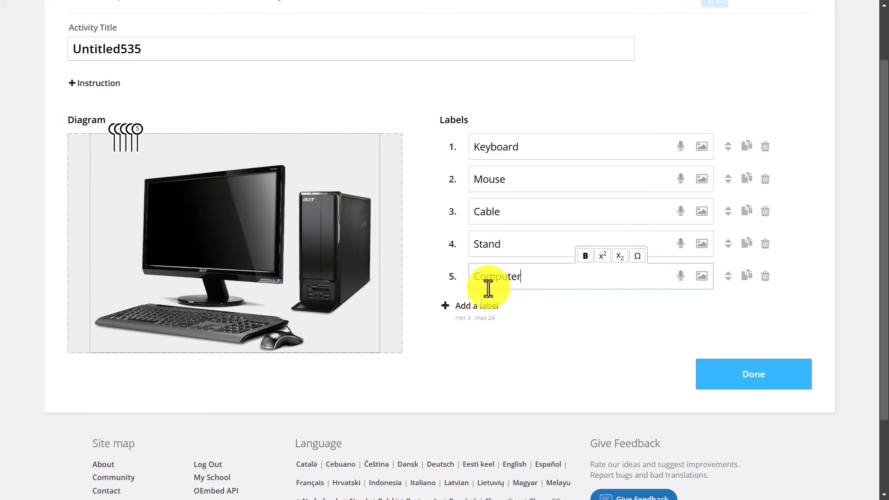
{"action": "left_click", "coordinate": [469, 308]}
{"action": "type", "text": "Screen"}
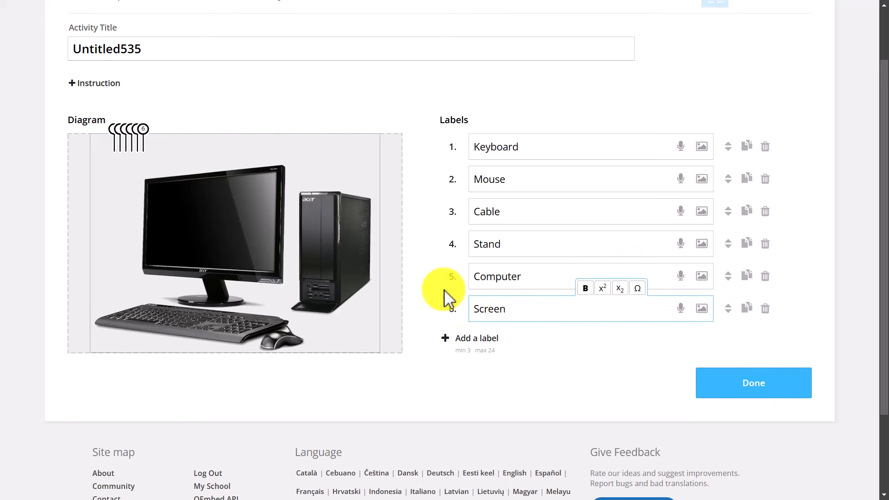
Add a generated spoken sound to the Keyboard label in English (GB) with the male voice.
{"action": "left_click", "coordinate": [680, 146]}
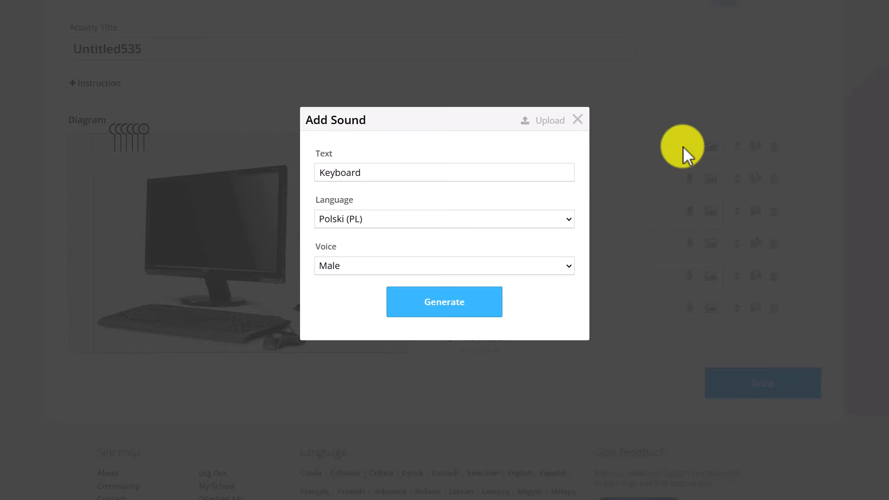
{"action": "left_click", "coordinate": [573, 223]}
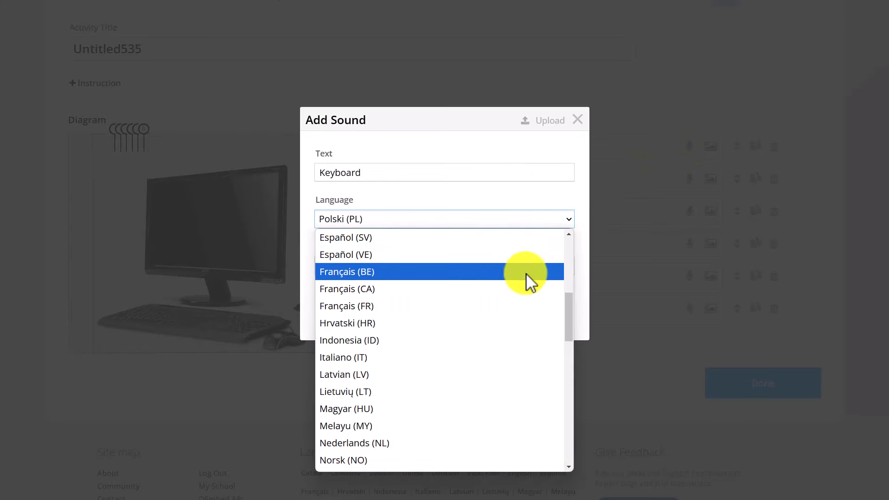
{"action": "scroll", "coordinate": [565, 316], "scroll_direction": "up", "scroll_amount": 1}
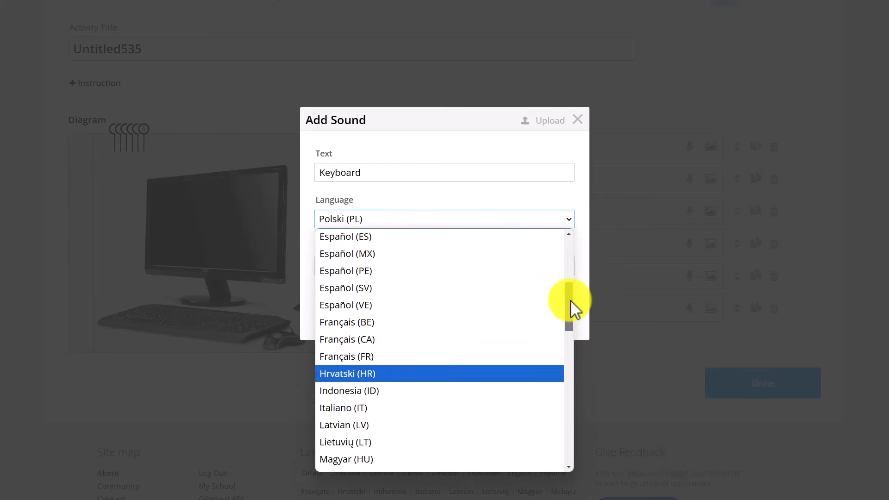
{"action": "left_click_drag", "start_coordinate": [570, 300], "coordinate": [572, 252]}
{"action": "left_click", "coordinate": [362, 321]}
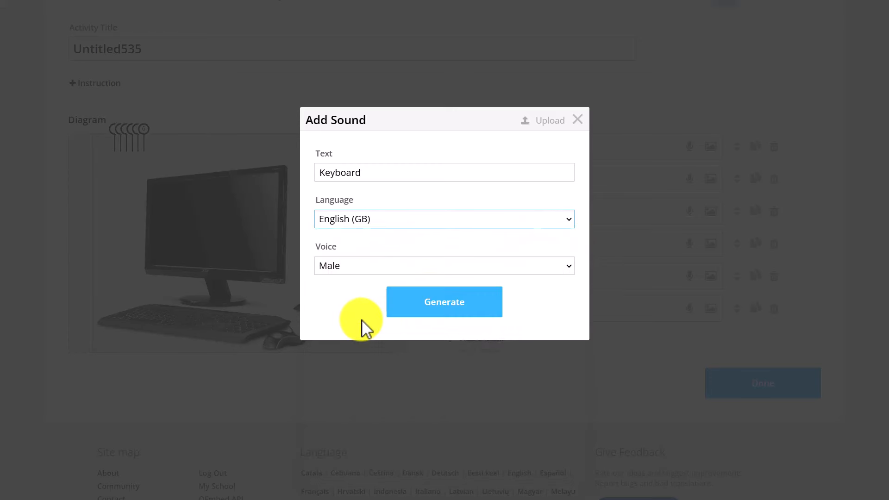
{"action": "left_click", "coordinate": [445, 306]}
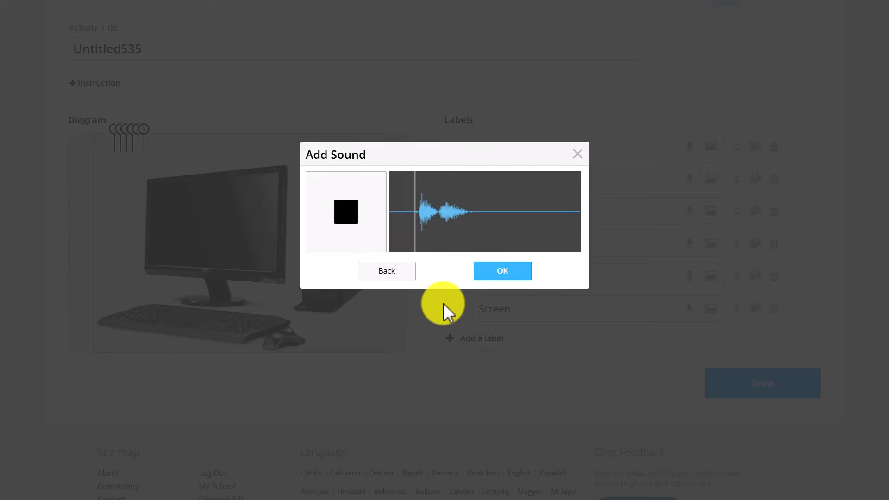
{"action": "left_click", "coordinate": [496, 273]}
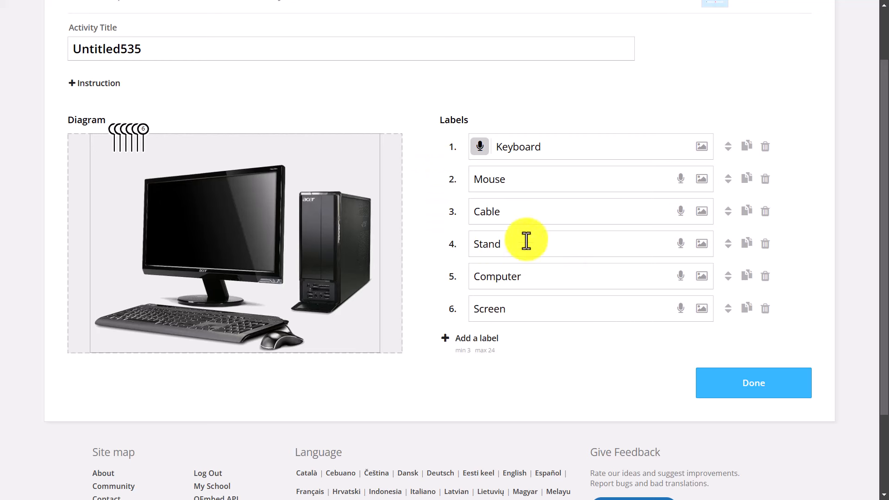
Place the six pins on the matching screen, tower, stand, mouse cable, mouse and keyboard in the diagram, and finish the activity.
{"action": "left_click_drag", "start_coordinate": [147, 134], "coordinate": [213, 227]}
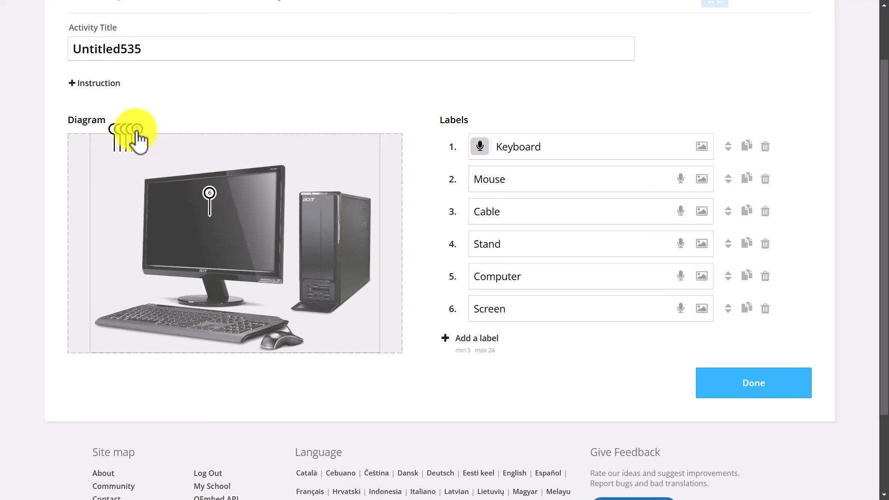
{"action": "left_click_drag", "start_coordinate": [134, 135], "coordinate": [324, 242]}
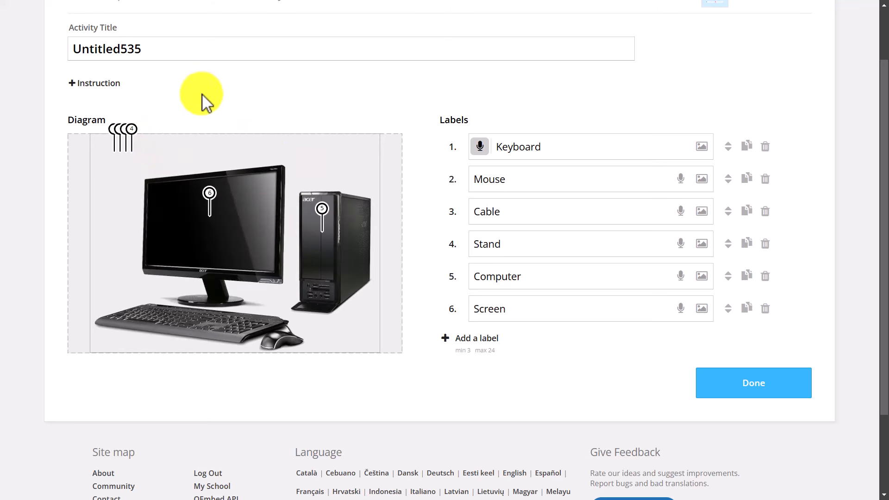
{"action": "left_click_drag", "start_coordinate": [131, 139], "coordinate": [214, 296]}
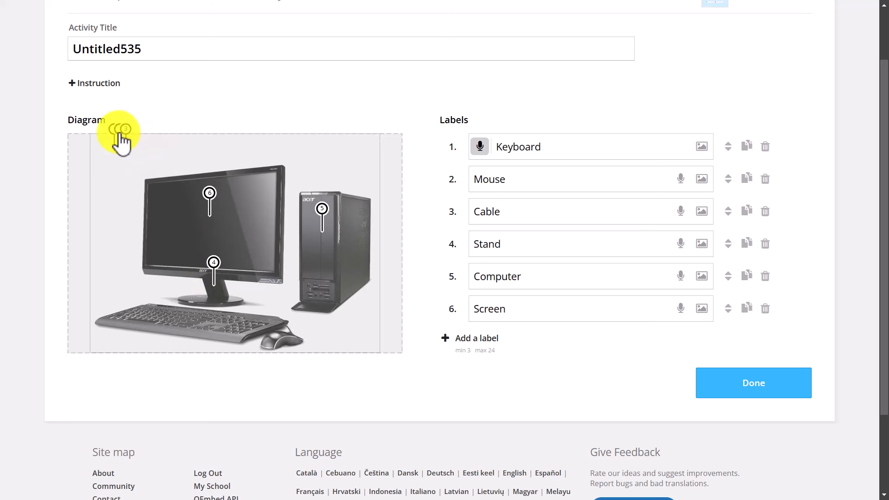
{"action": "left_click_drag", "start_coordinate": [121, 136], "coordinate": [287, 334]}
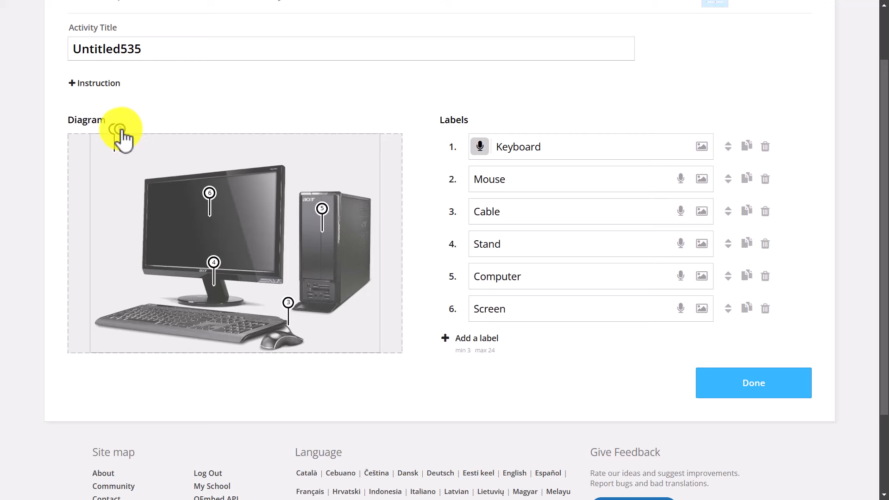
{"action": "left_click_drag", "start_coordinate": [120, 132], "coordinate": [275, 348]}
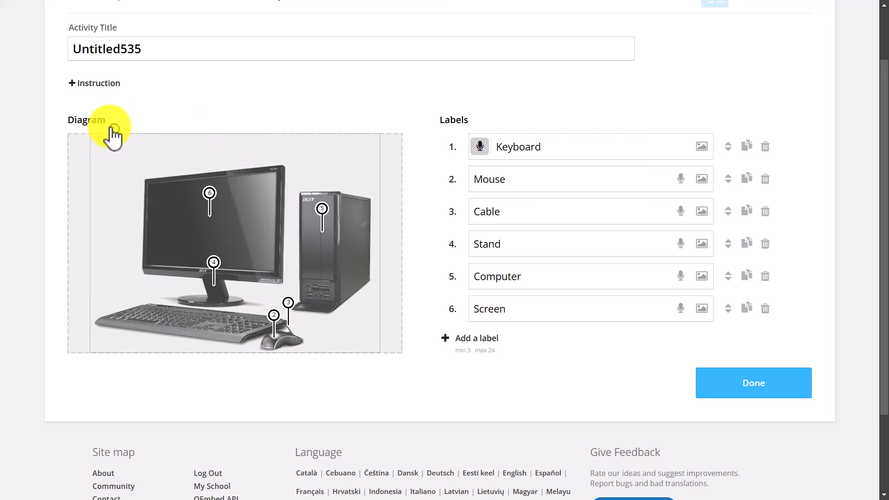
{"action": "left_click_drag", "start_coordinate": [112, 135], "coordinate": [167, 306]}
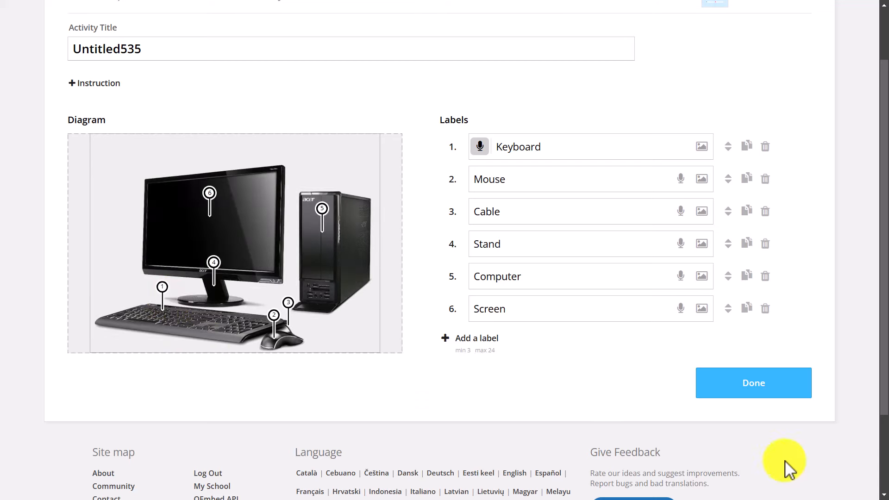
{"action": "left_click", "coordinate": [752, 390]}
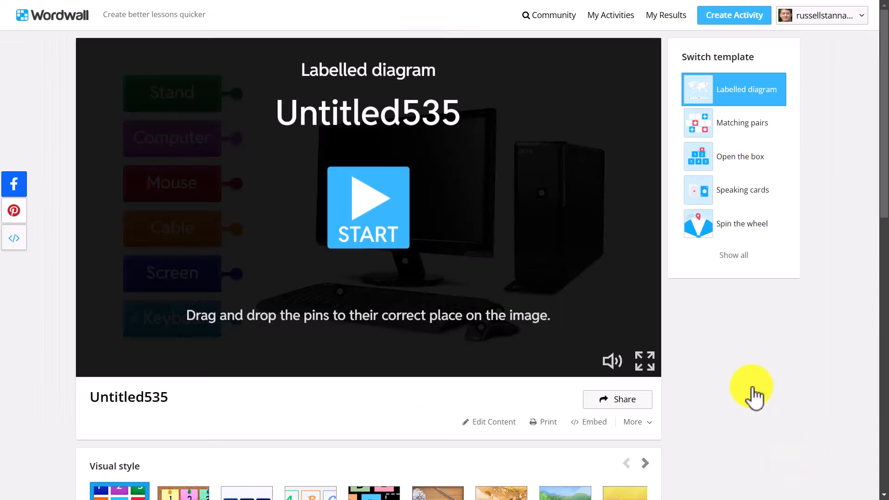
Share the activity as a student assignment with name-entry registration and no deadline, and open its QR code.
{"action": "left_click", "coordinate": [613, 401]}
{"action": "left_click", "coordinate": [559, 241]}
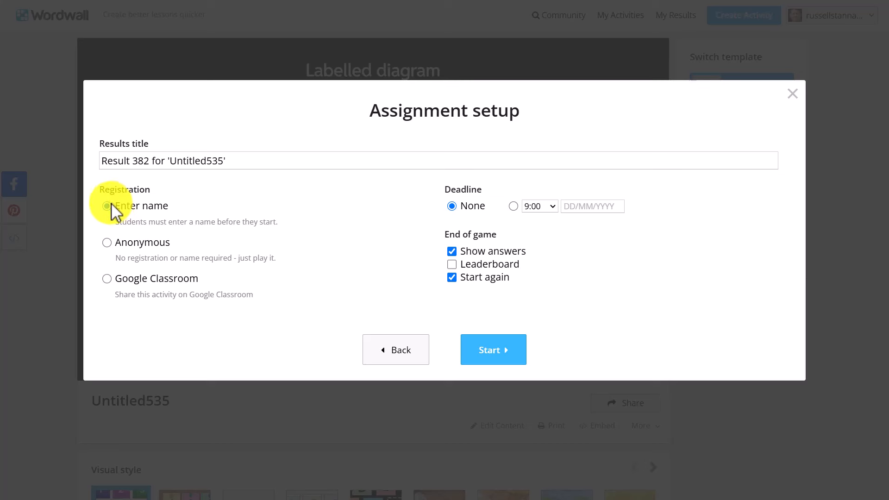
{"action": "left_click", "coordinate": [503, 360]}
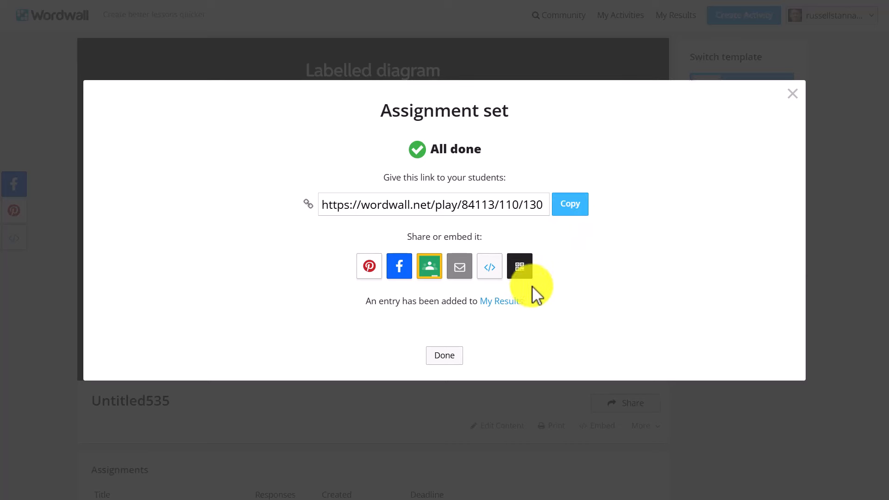
{"action": "left_click", "coordinate": [523, 274]}
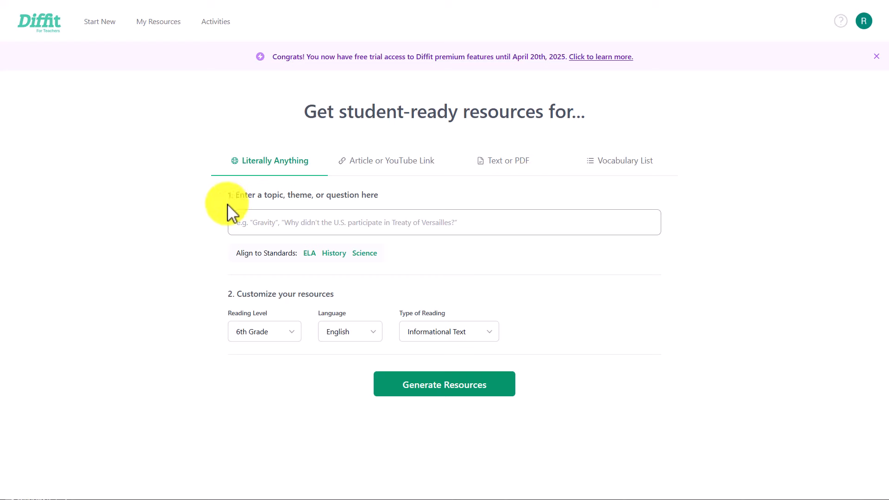
Switch to Diffit and generate resources on the topic "Solar System" at a 4th Grade reading level.
{"action": "left_click", "coordinate": [311, 221]}
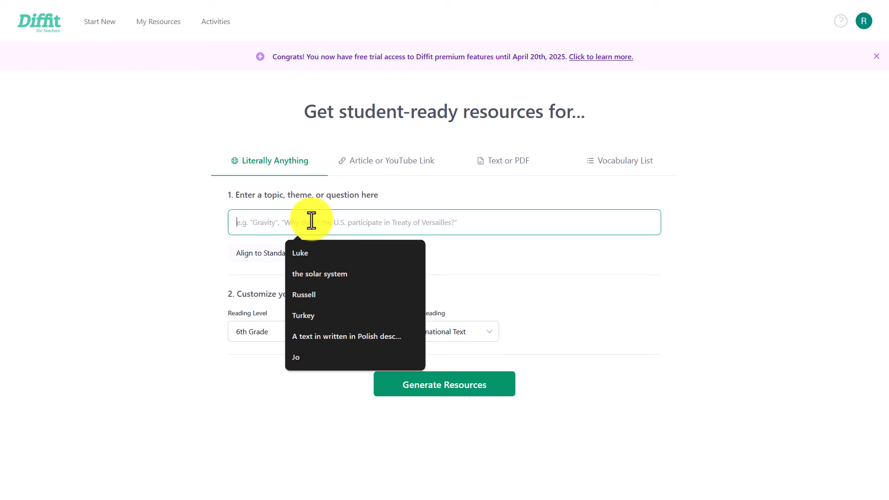
{"action": "type", "text": "Solar"}
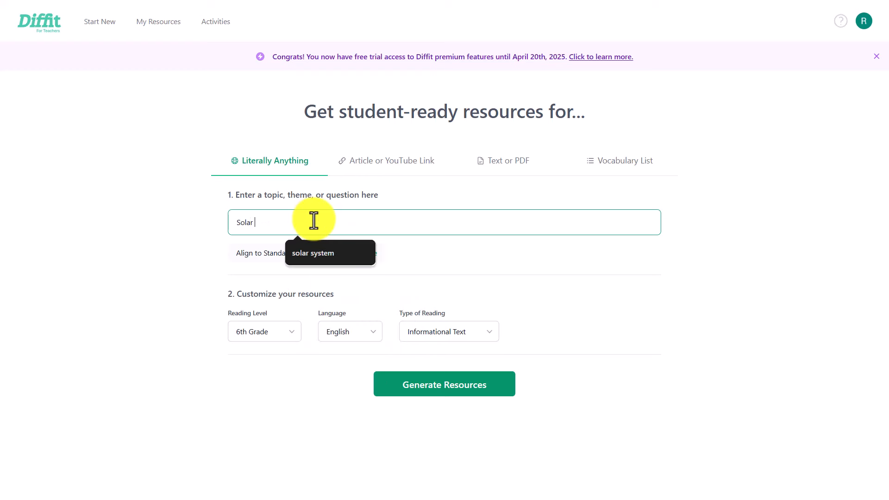
{"action": "type", "text": " System"}
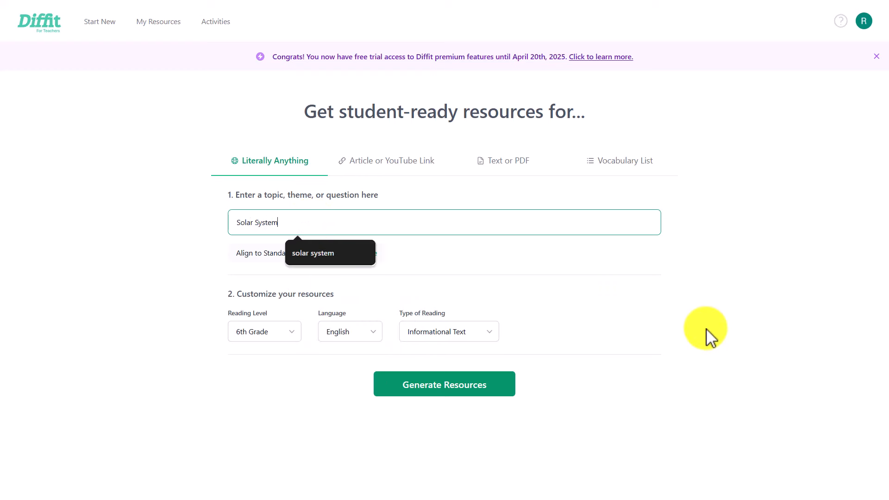
{"action": "left_click", "coordinate": [719, 301]}
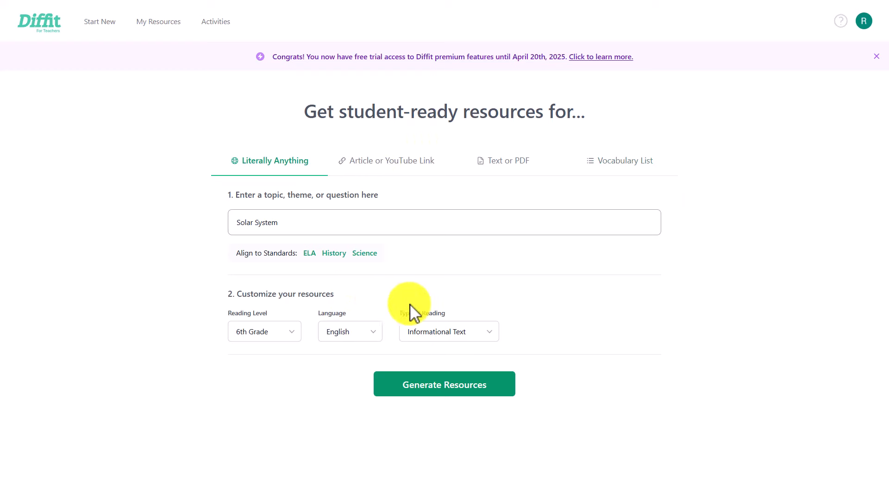
{"action": "left_click", "coordinate": [298, 337]}
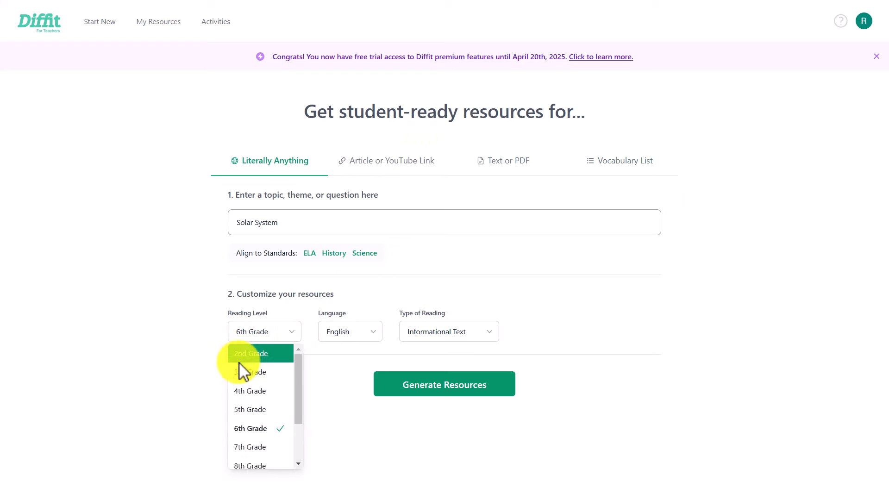
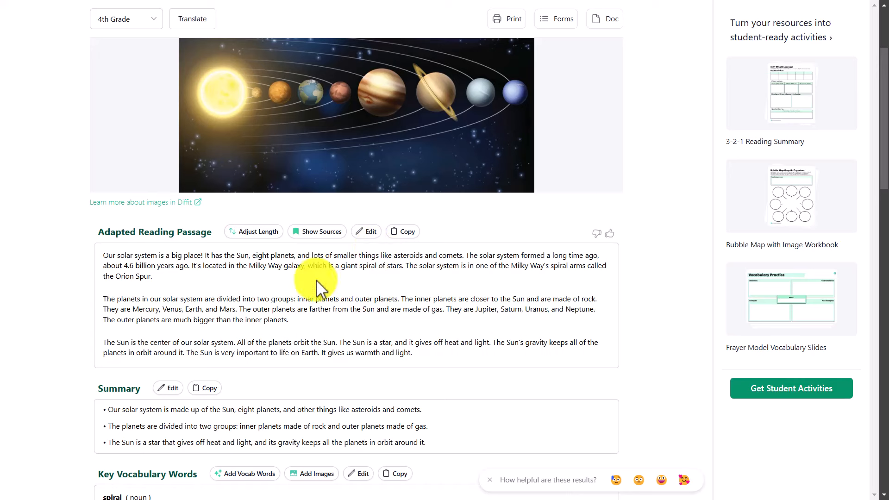
Show the sources behind the adapted reading passage and hide them again.
{"action": "left_click", "coordinate": [323, 236]}
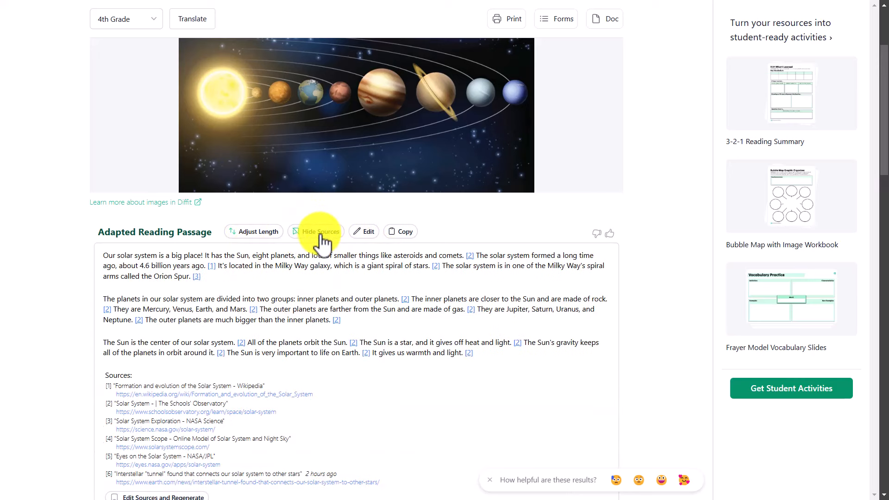
{"action": "left_click", "coordinate": [320, 235]}
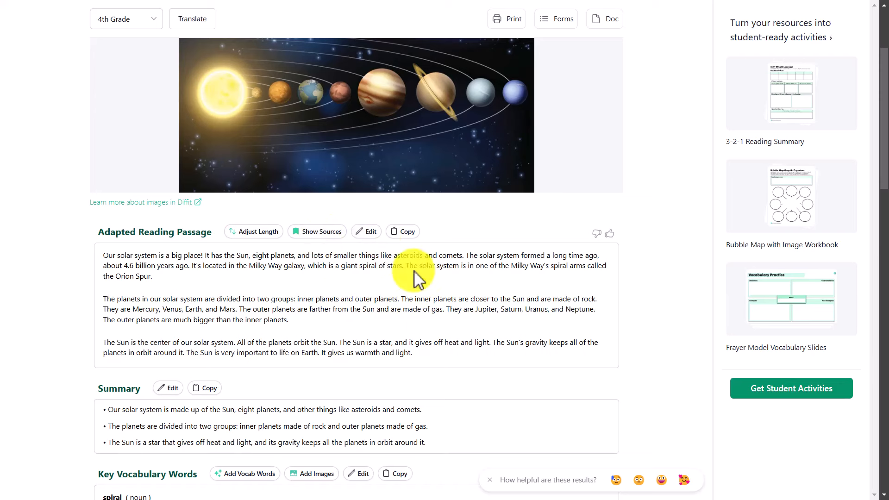
Add three more key vocabulary words pulled from the text.
{"action": "left_click_drag", "start_coordinate": [881, 173], "coordinate": [883, 275]}
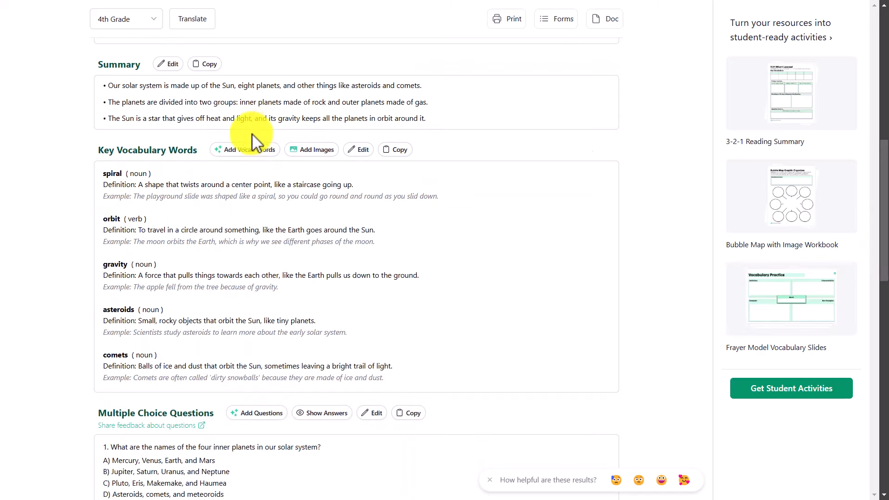
{"action": "left_click", "coordinate": [240, 158]}
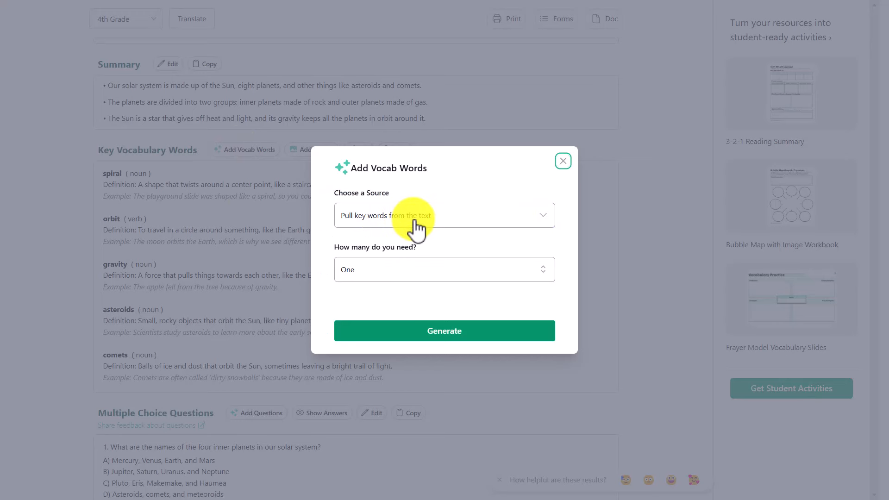
{"action": "left_click", "coordinate": [539, 275]}
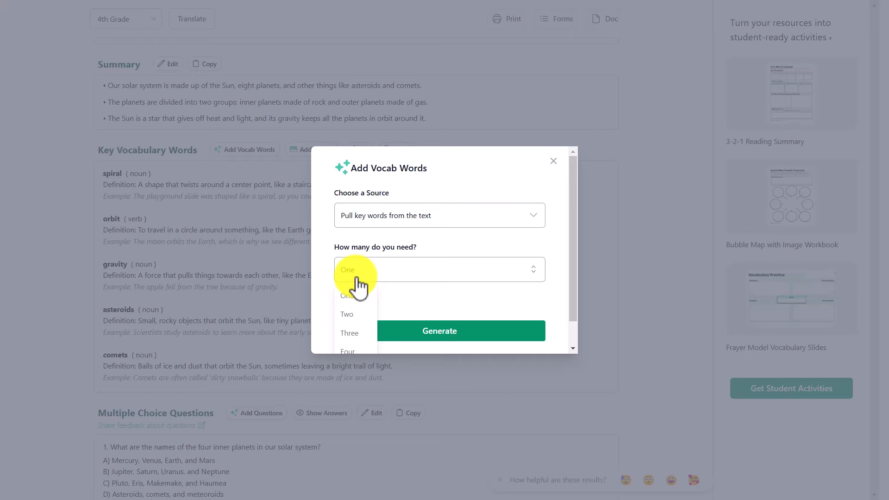
{"action": "left_click", "coordinate": [350, 338]}
{"action": "left_click", "coordinate": [448, 341]}
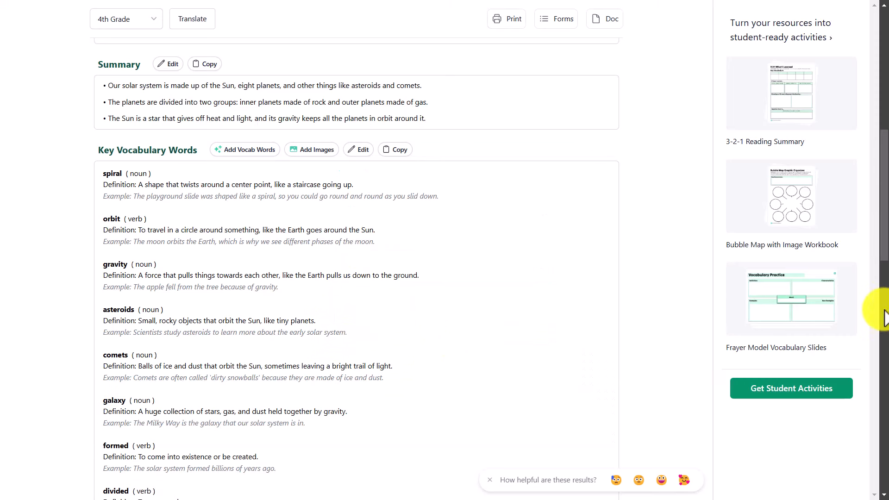
Look through the multiple choice questions, short answer questions and open-ended prompts of the Solar System resource.
{"action": "left_click_drag", "start_coordinate": [883, 235], "coordinate": [875, 354]}
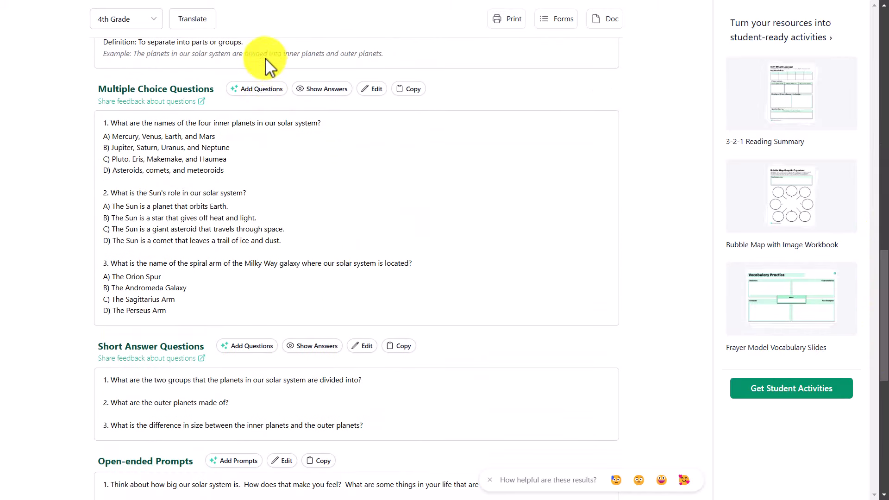
{"action": "left_click_drag", "start_coordinate": [885, 322], "coordinate": [884, 359]}
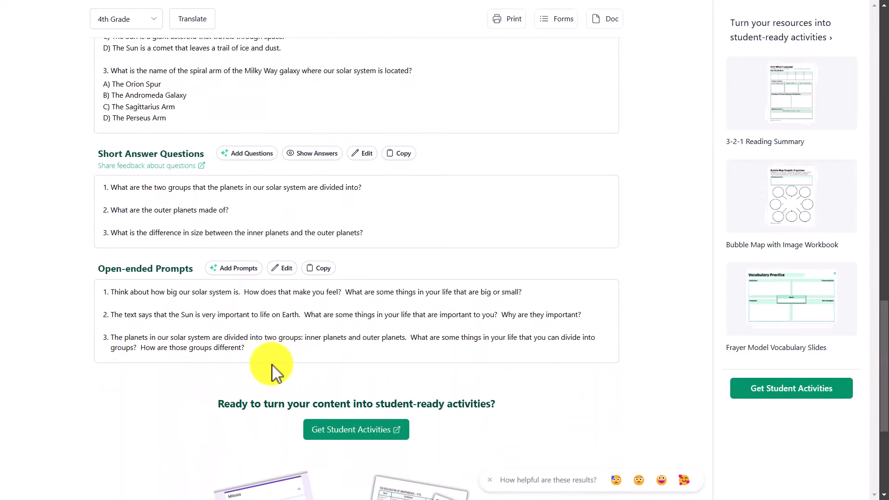
{"action": "left_click_drag", "start_coordinate": [878, 321], "coordinate": [886, 62]}
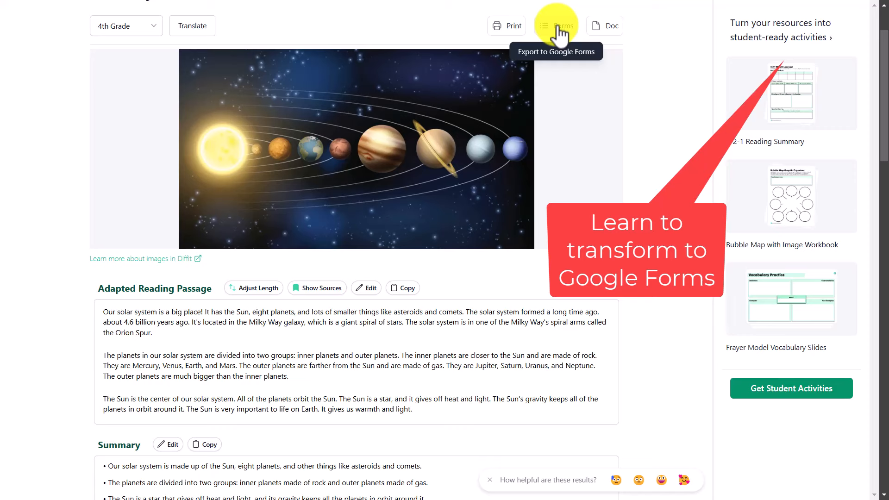
Export the Solar System resource for printing with the preselected elements and look through its print preview.
{"action": "left_click", "coordinate": [510, 29]}
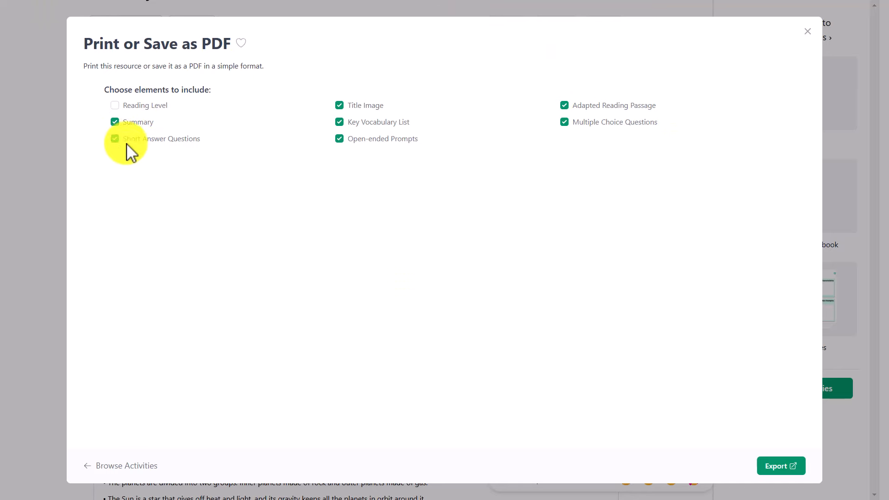
{"action": "left_click", "coordinate": [782, 475]}
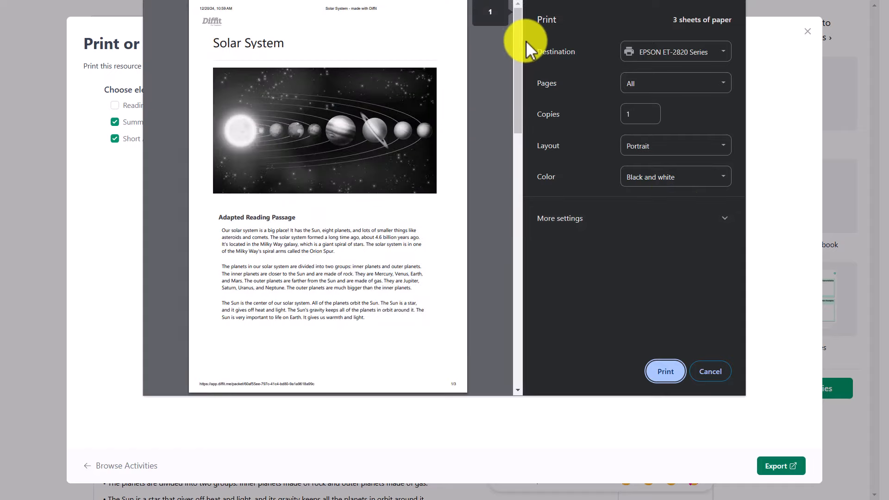
{"action": "left_click_drag", "start_coordinate": [519, 45], "coordinate": [656, 324]}
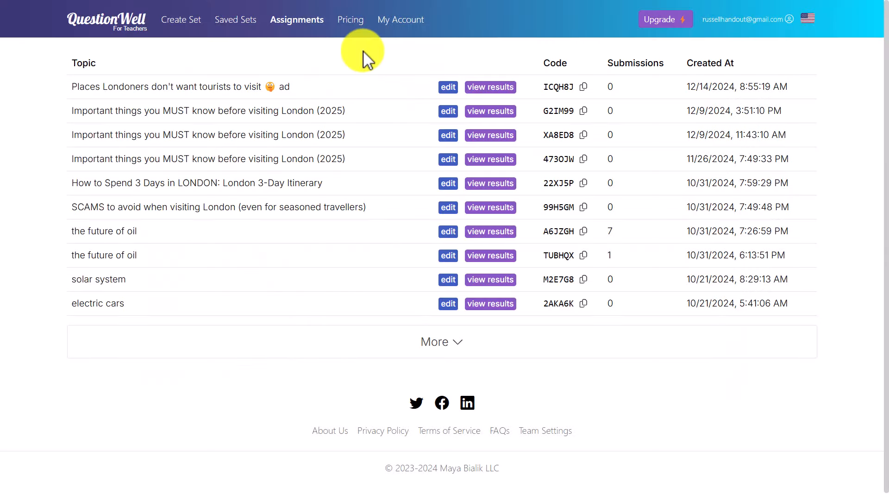
Start a new QuestionWell question set and set its reading level to 11th Grade.
{"action": "left_click", "coordinate": [102, 21]}
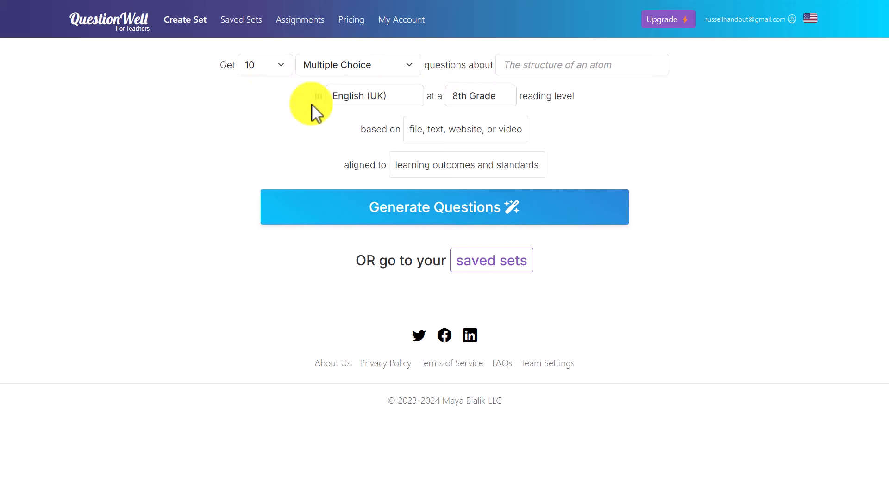
{"action": "left_click", "coordinate": [481, 99]}
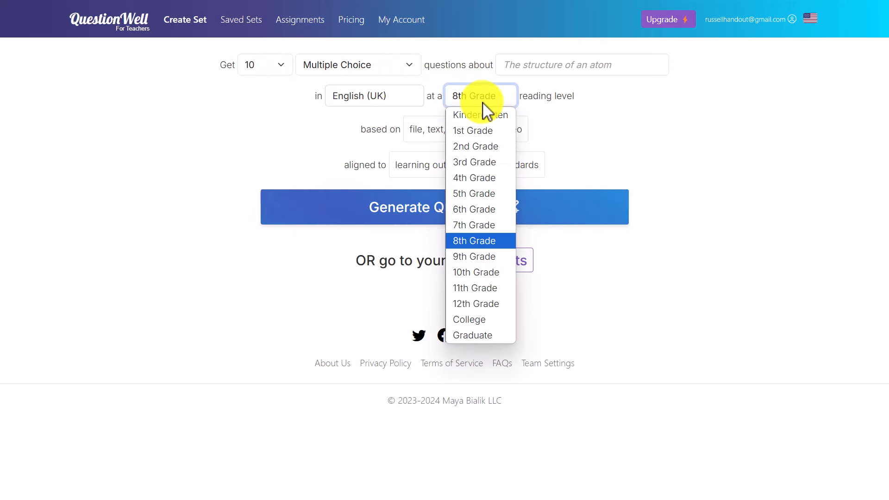
{"action": "left_click", "coordinate": [469, 288]}
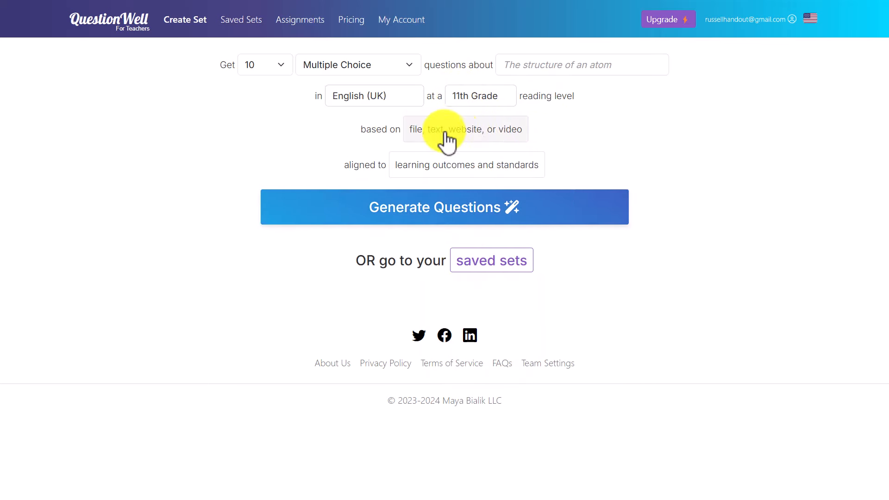
Use the link of the YouTube video "20 Things I Wish I Knew Before Visiting Paris" as context and generate the question set.
{"action": "left_click", "coordinate": [425, 138]}
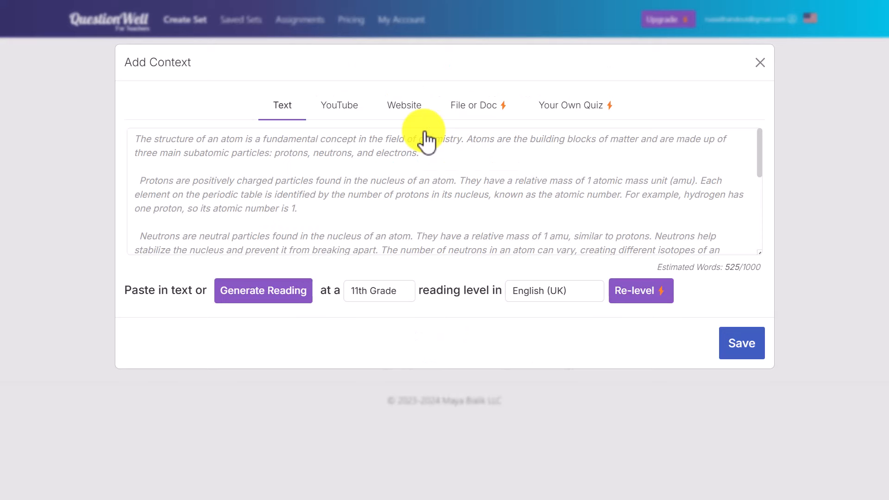
{"action": "left_click", "coordinate": [338, 117]}
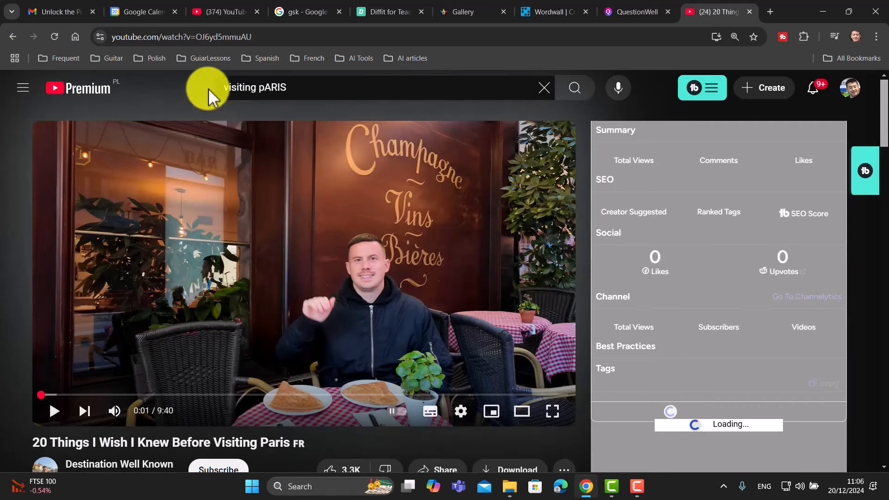
{"action": "left_click", "coordinate": [205, 36]}
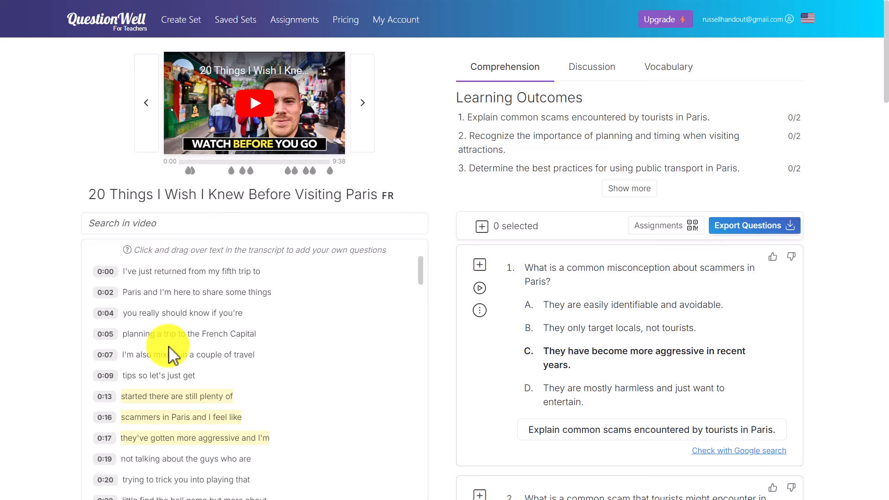
Look through the discussion questions, the vocabulary list and the multiple choice comprehension questions generated for the Paris video.
{"action": "left_click", "coordinate": [592, 71]}
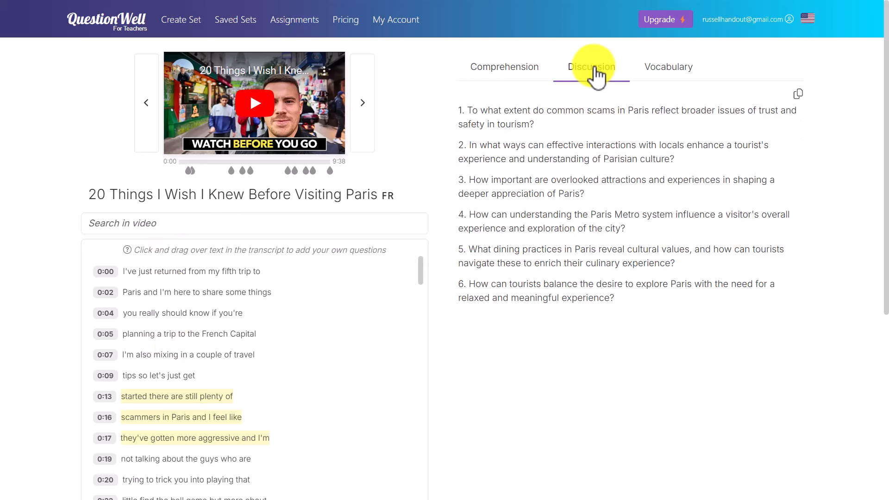
{"action": "left_click", "coordinate": [677, 74]}
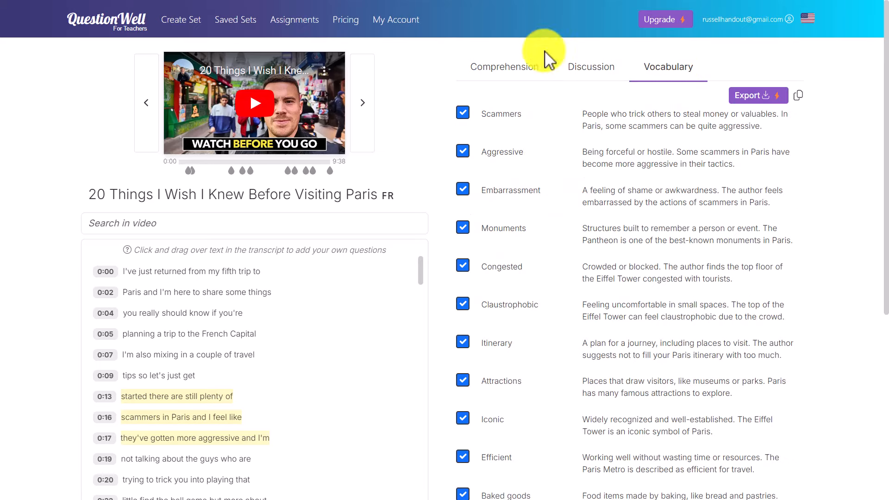
{"action": "left_click", "coordinate": [509, 78]}
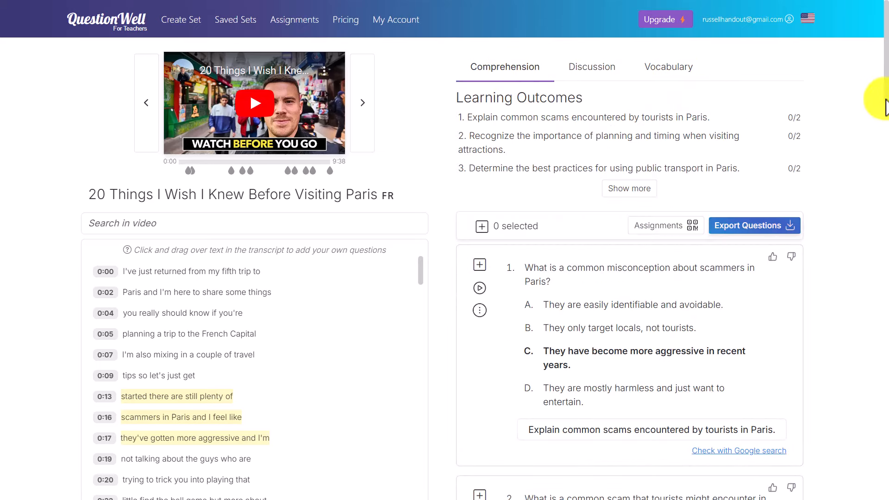
{"action": "scroll", "coordinate": [883, 99], "scroll_direction": "down", "scroll_amount": 8}
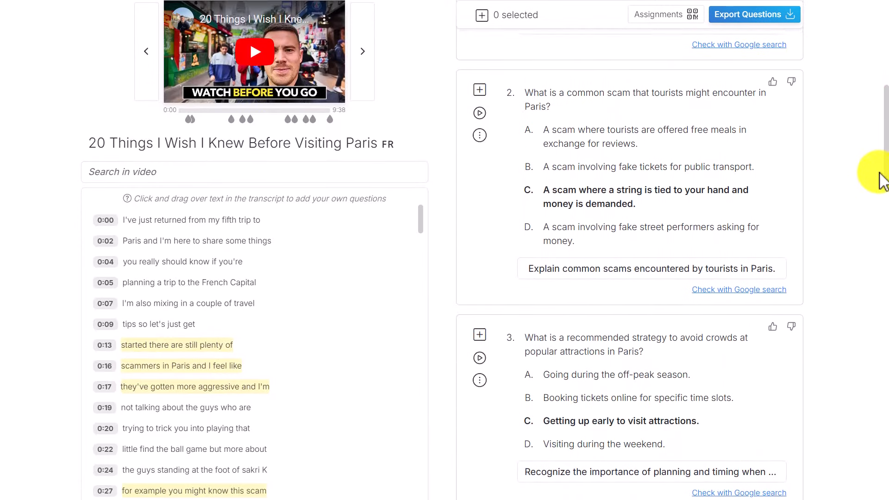
{"action": "scroll", "coordinate": [878, 174], "scroll_direction": "up", "scroll_amount": 6}
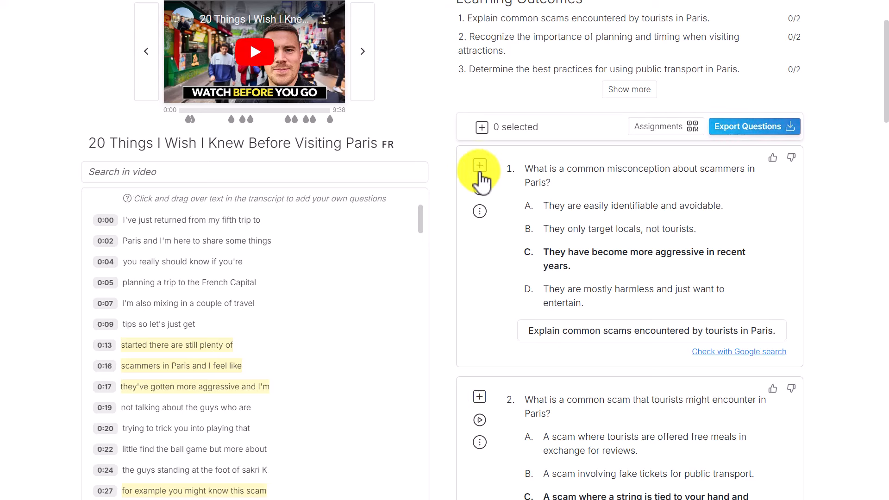
Select all comprehension questions, generate a QuestionWell assignment code for them and copy the student link.
{"action": "left_click", "coordinate": [481, 129]}
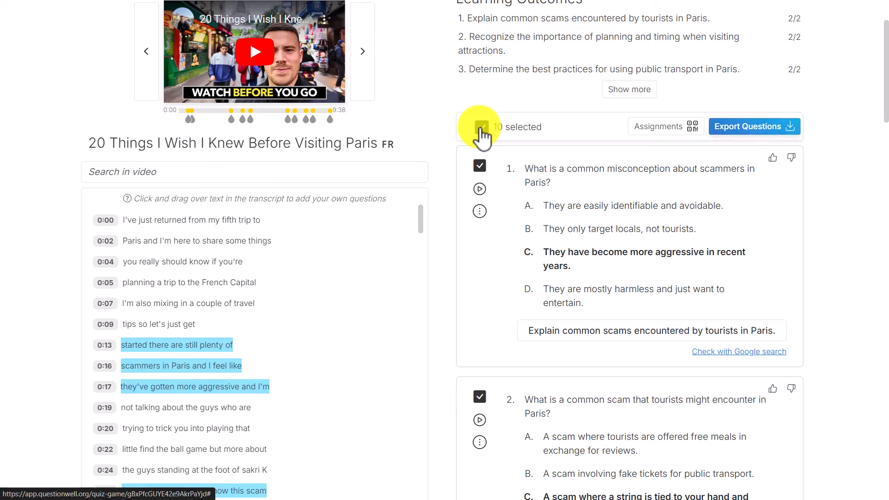
{"action": "left_click", "coordinate": [791, 134]}
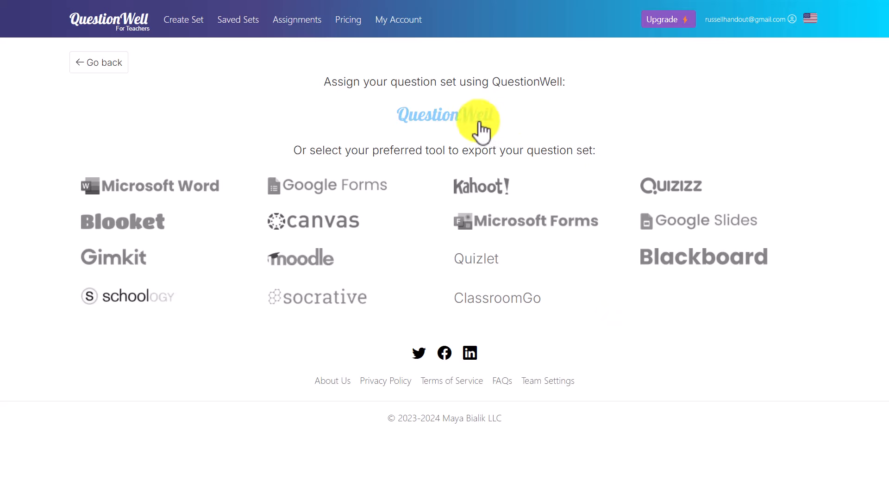
{"action": "left_click", "coordinate": [436, 124]}
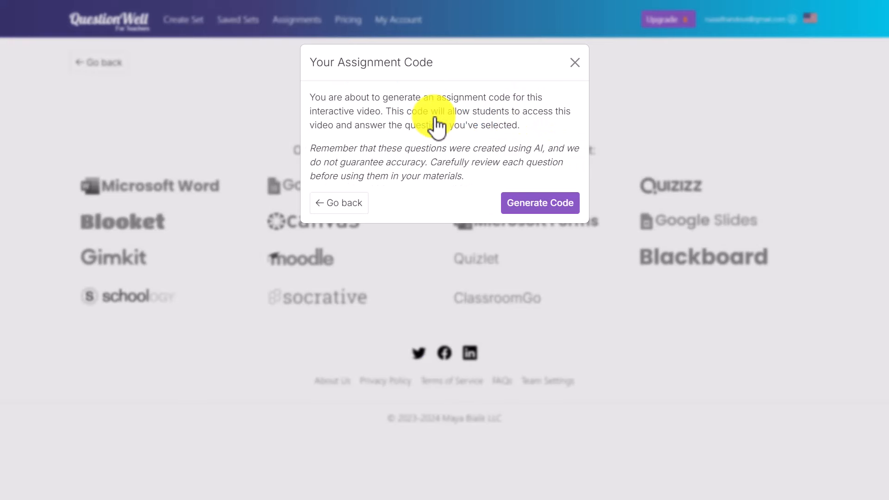
{"action": "left_click", "coordinate": [539, 204]}
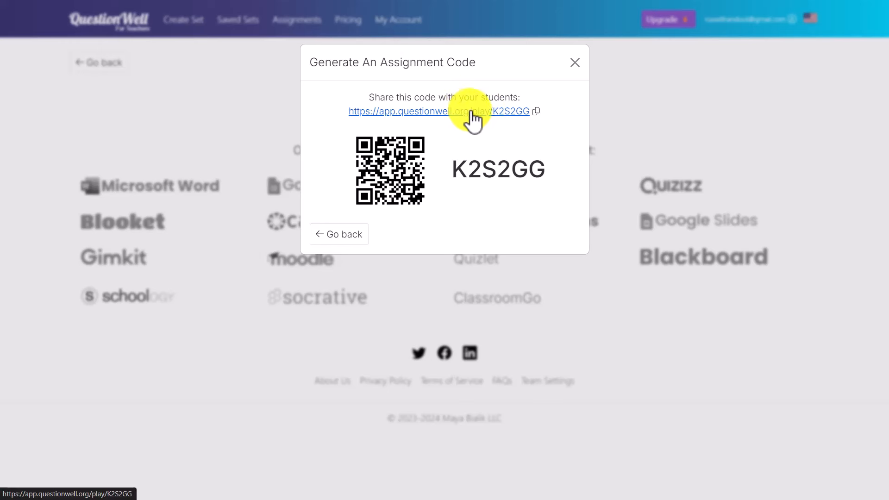
{"action": "left_click", "coordinate": [536, 111]}
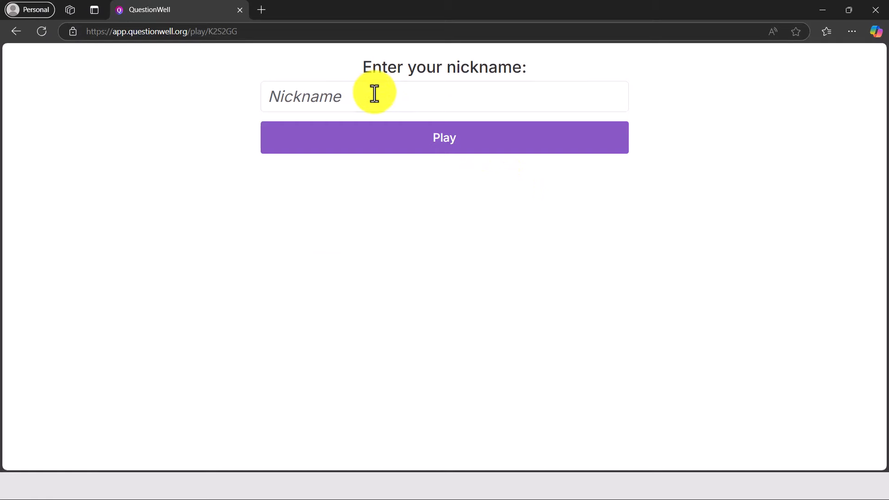
Join the assignment as a student in the Edge browser with a nickname and start the interactive video.
{"action": "left_click", "coordinate": [374, 94]}
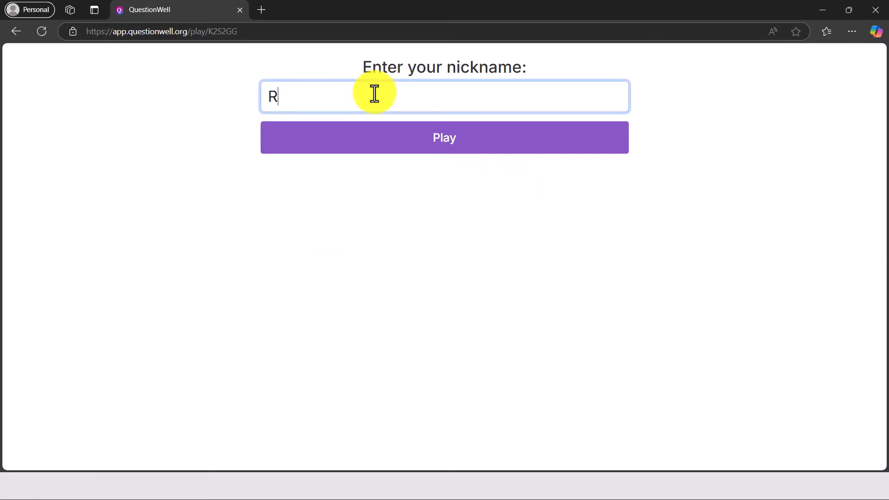
{"action": "left_click", "coordinate": [454, 147]}
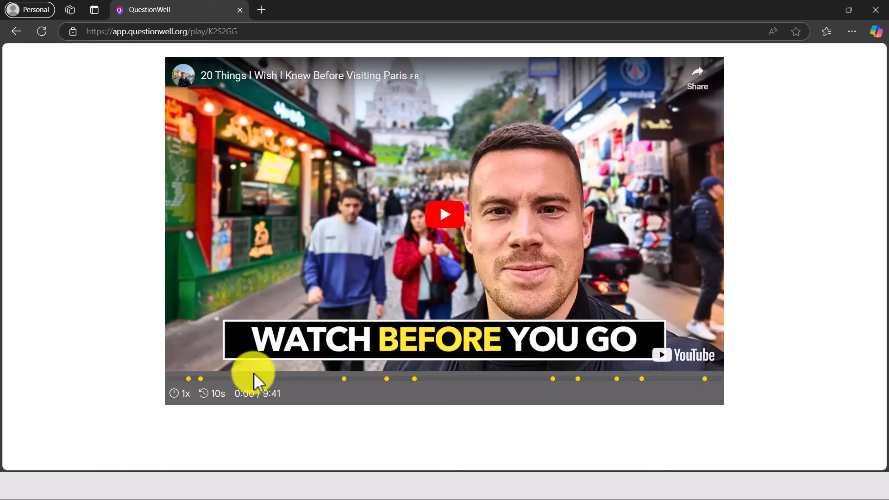
{"action": "left_click", "coordinate": [445, 223]}
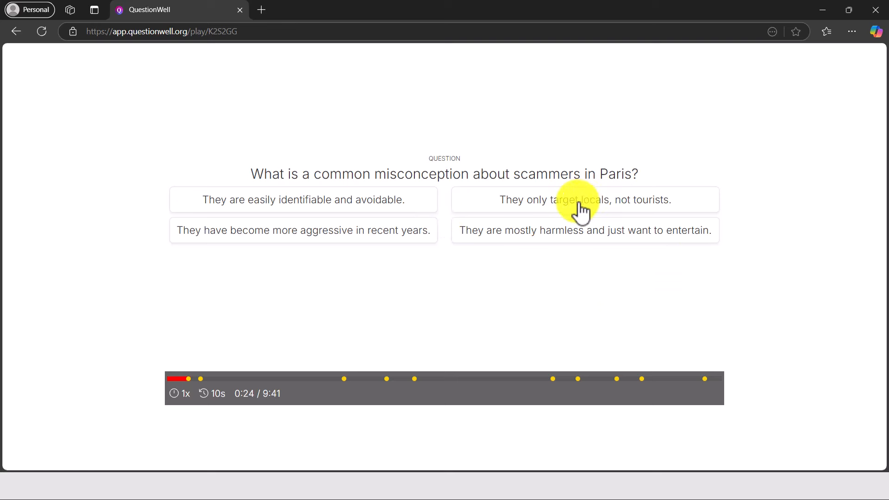
Answer the scammers question with "They have become more aggressive in recent years.", submit it and continue the video.
{"action": "left_click", "coordinate": [324, 240]}
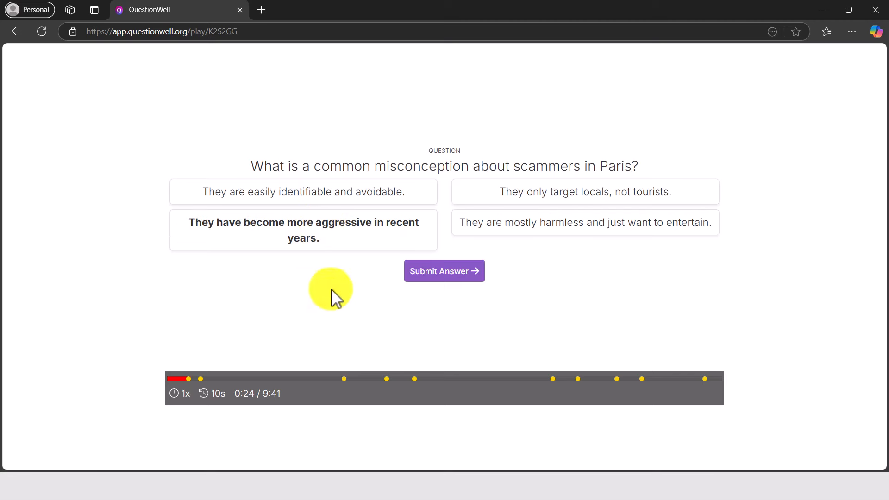
{"action": "left_click", "coordinate": [440, 272]}
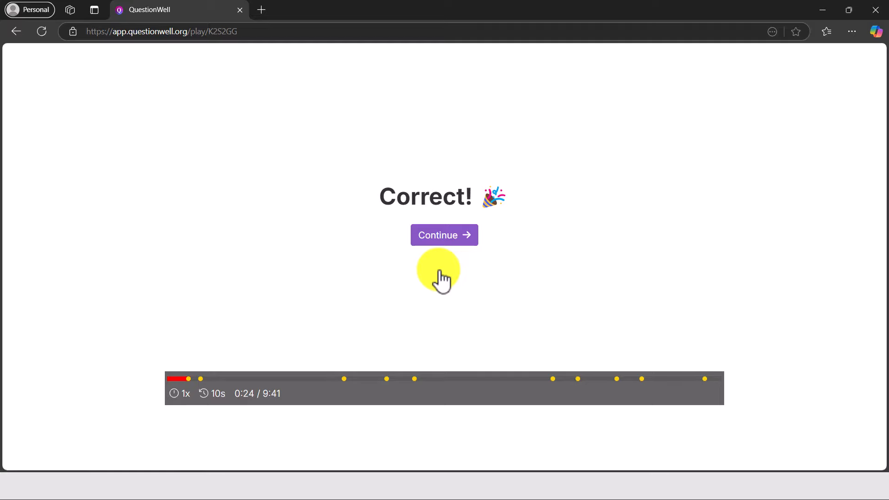
{"action": "left_click", "coordinate": [444, 237]}
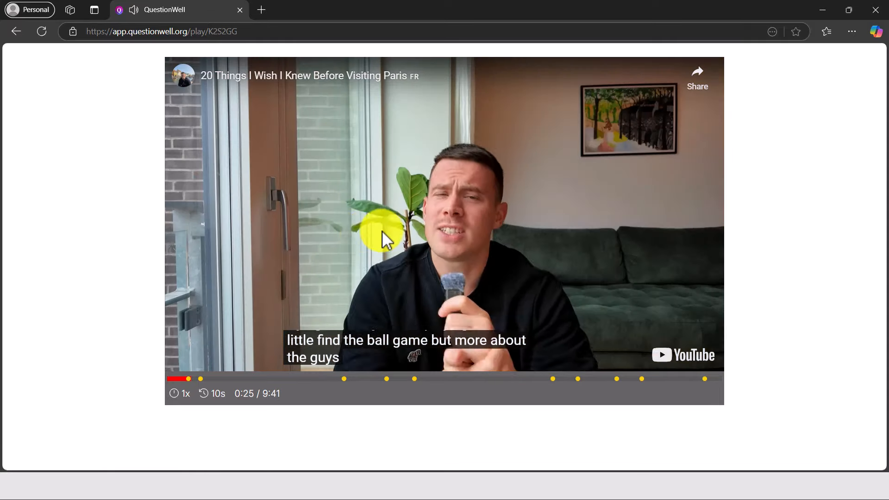